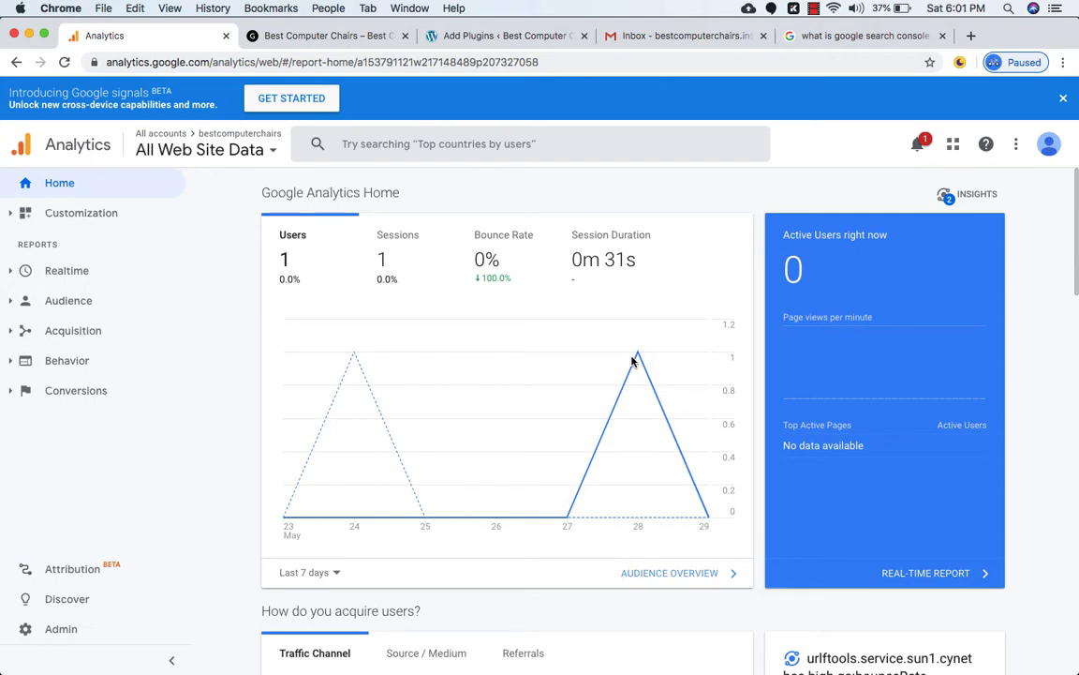
Step: Open the About Search Console help article from the search results and review what the service offers
click(844, 35)
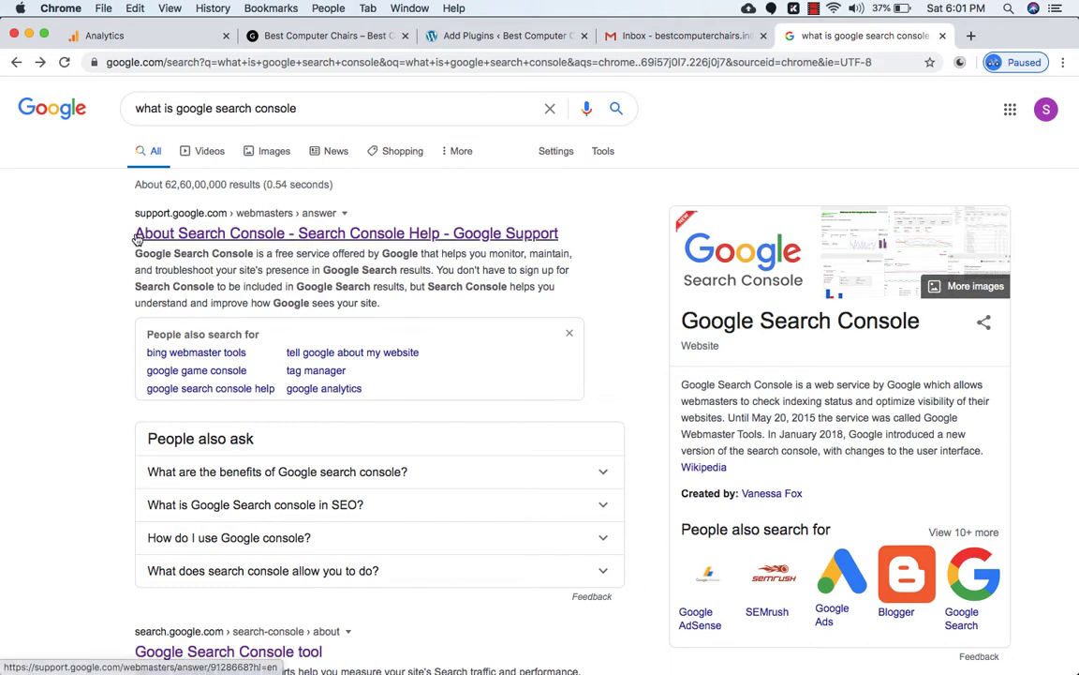
click(210, 236)
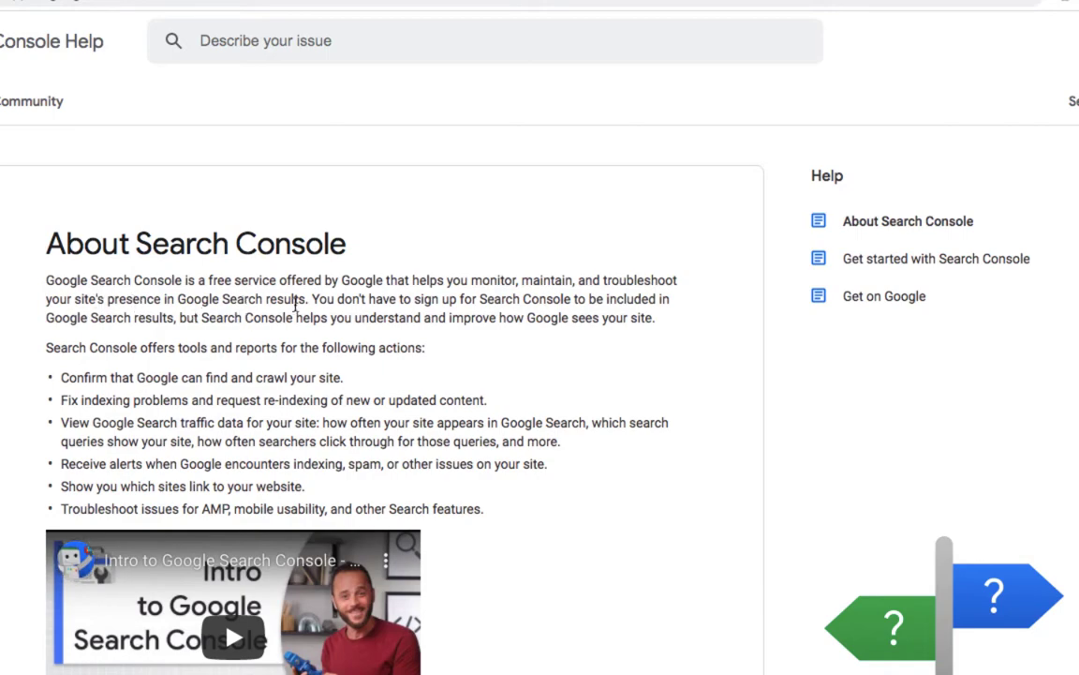
scroll(306, 313, down, 7)
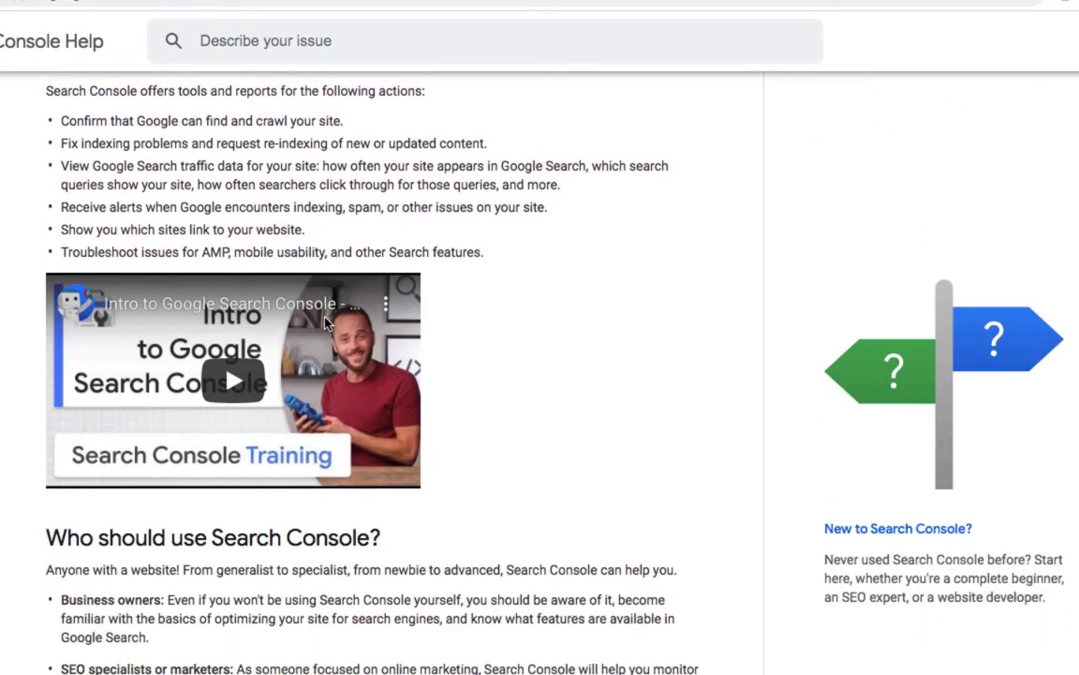
scroll(327, 322, up, 5)
scroll(327, 322, up, 2)
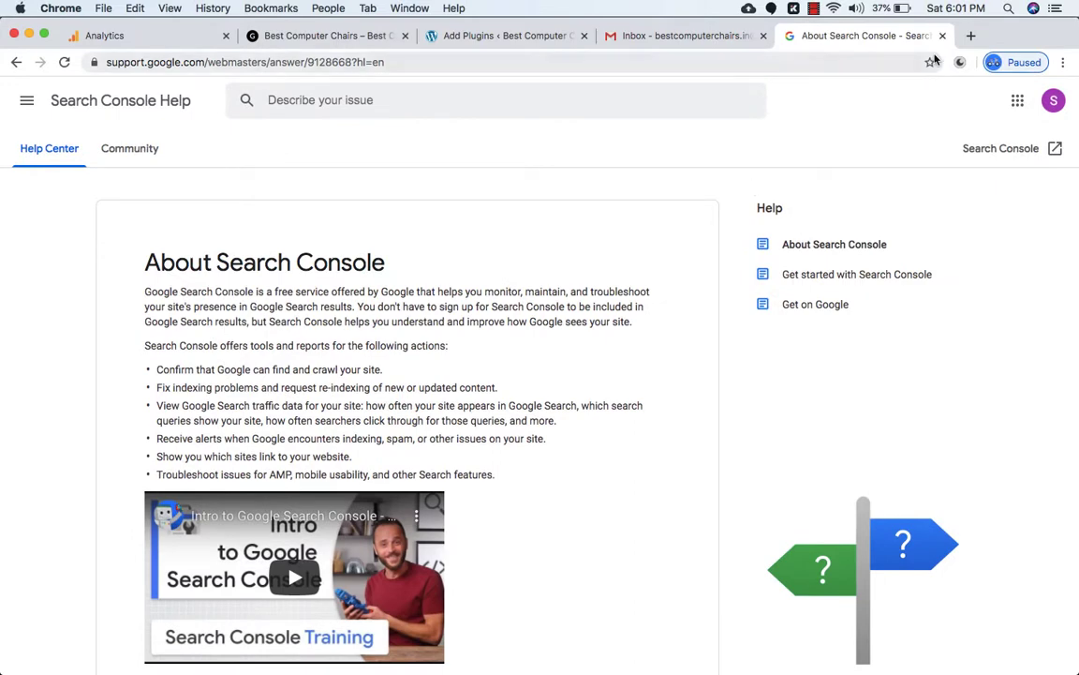
Step: Search Google for "google search console" in a new tab, open the Google Search Console tool page and start it
click(971, 36)
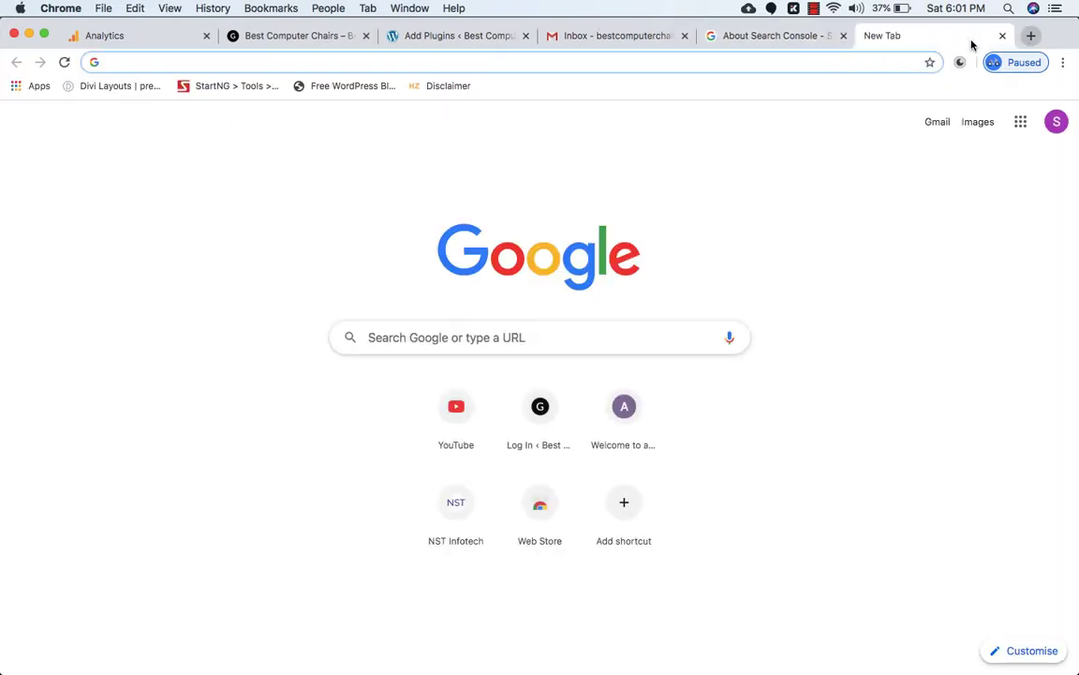
text(google search console)
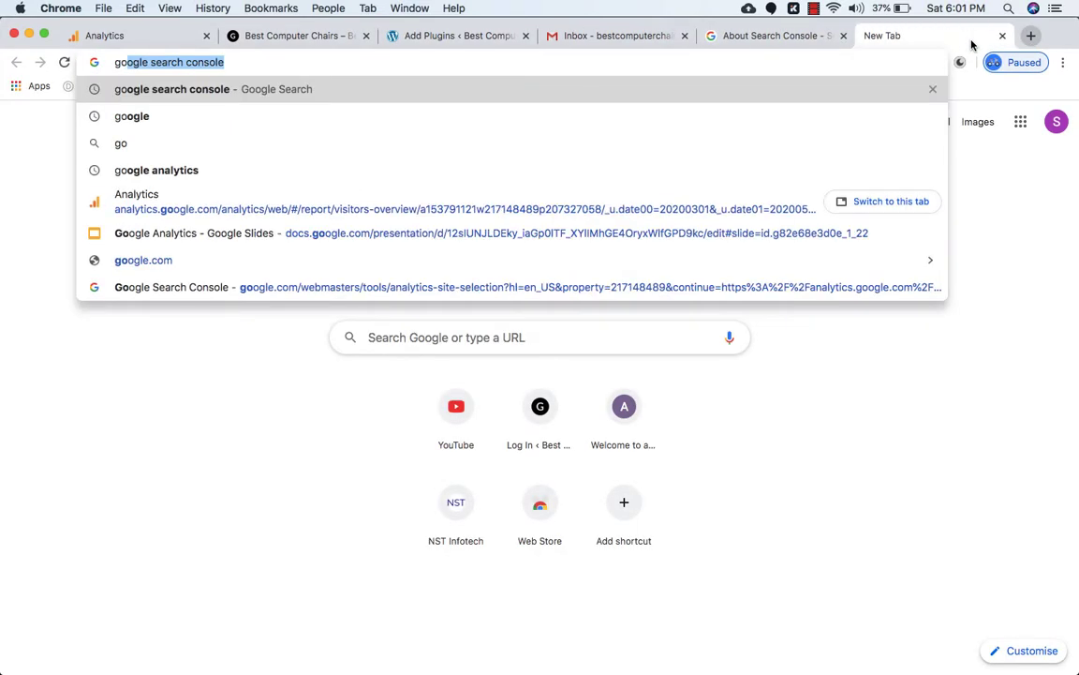
key(Return)
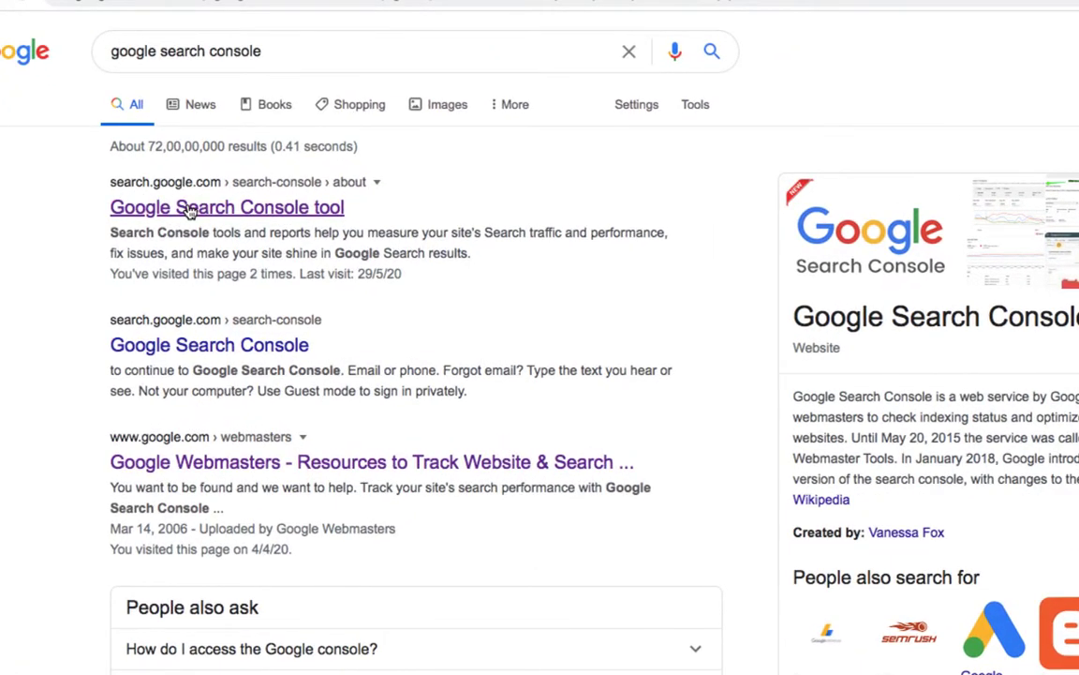
click(188, 208)
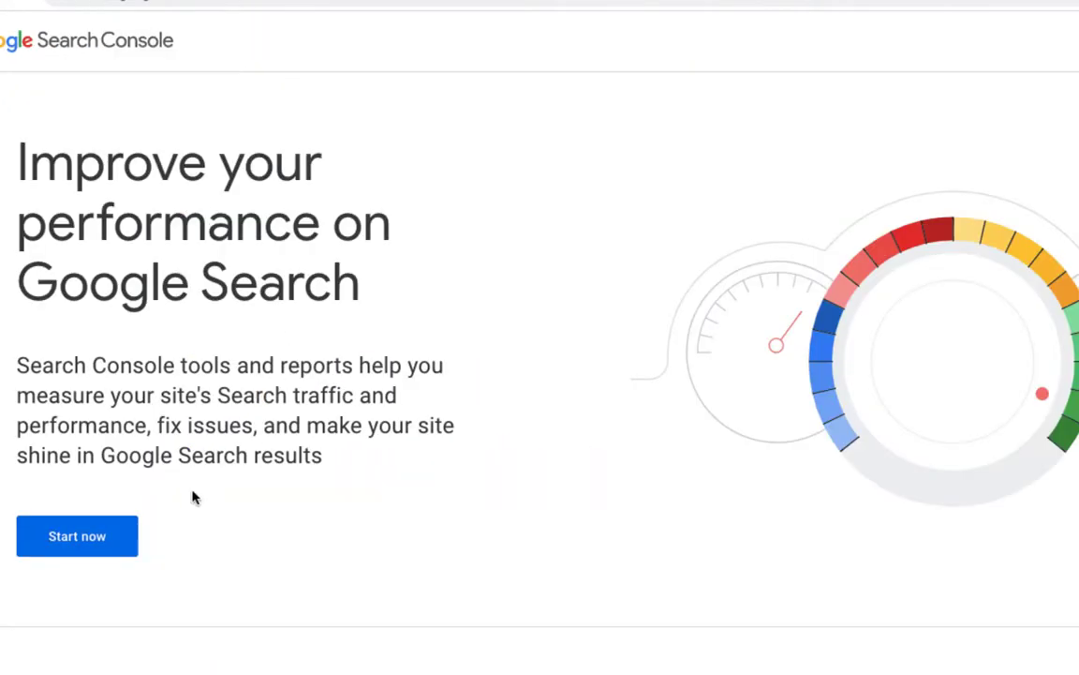
click(74, 538)
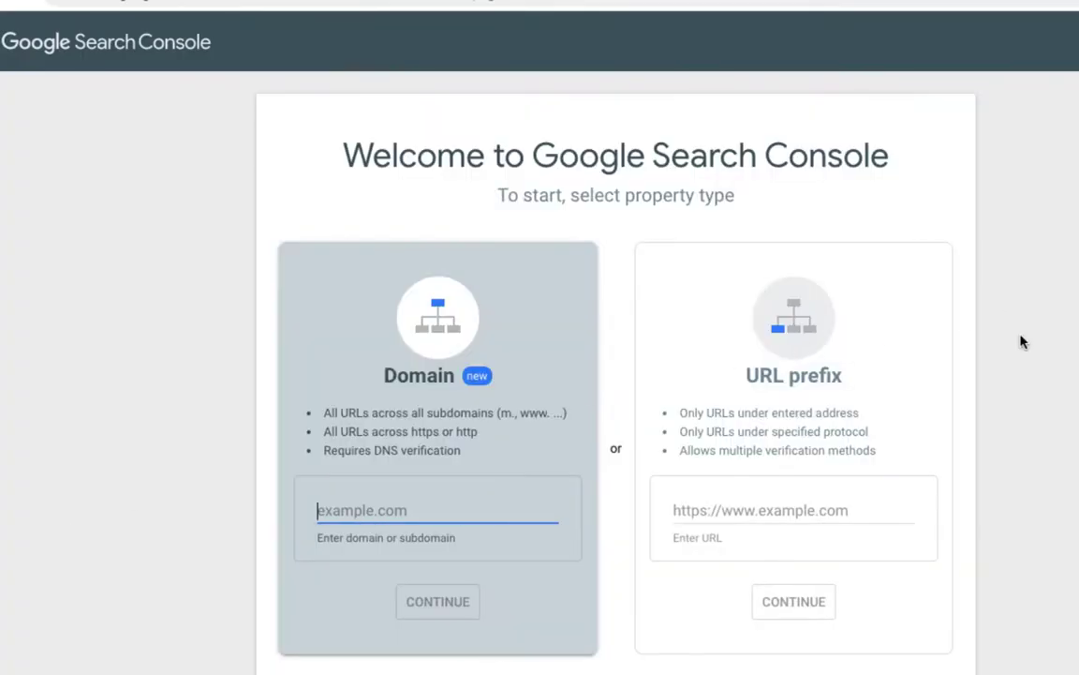
click(534, 475)
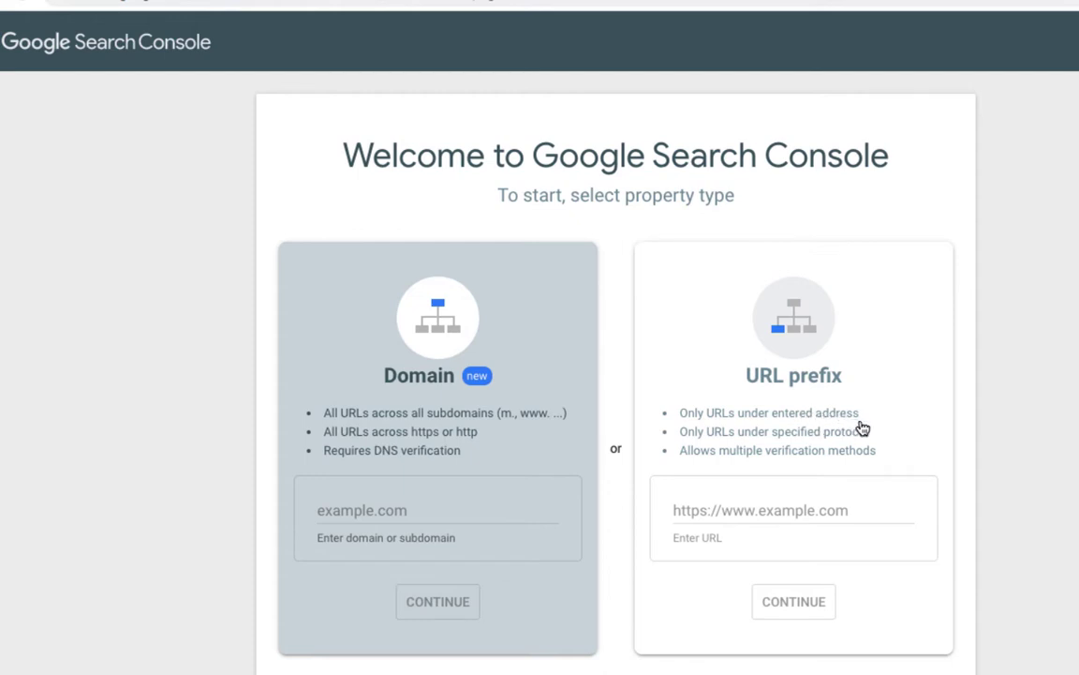
click(796, 430)
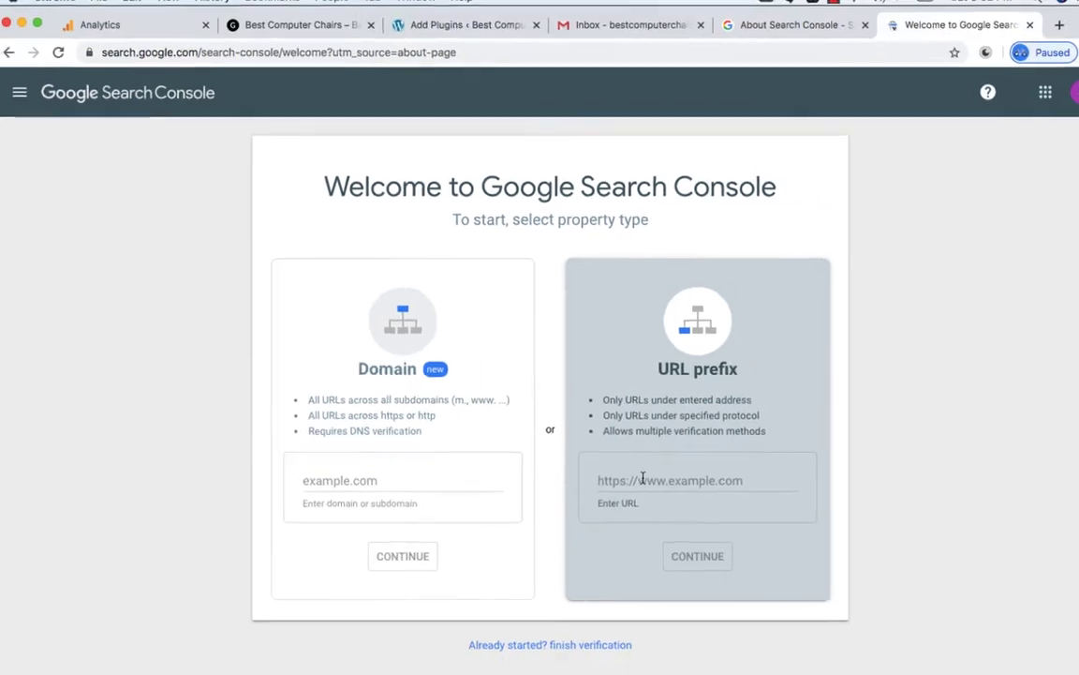
click(694, 509)
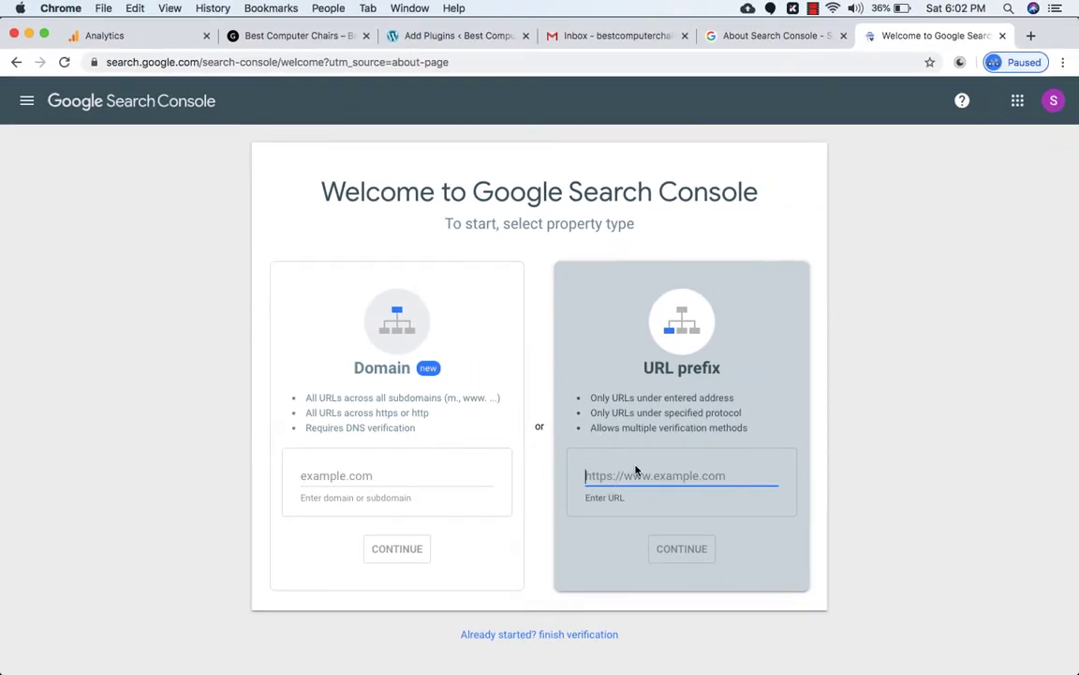
click(274, 36)
click(233, 62)
key(super+c)
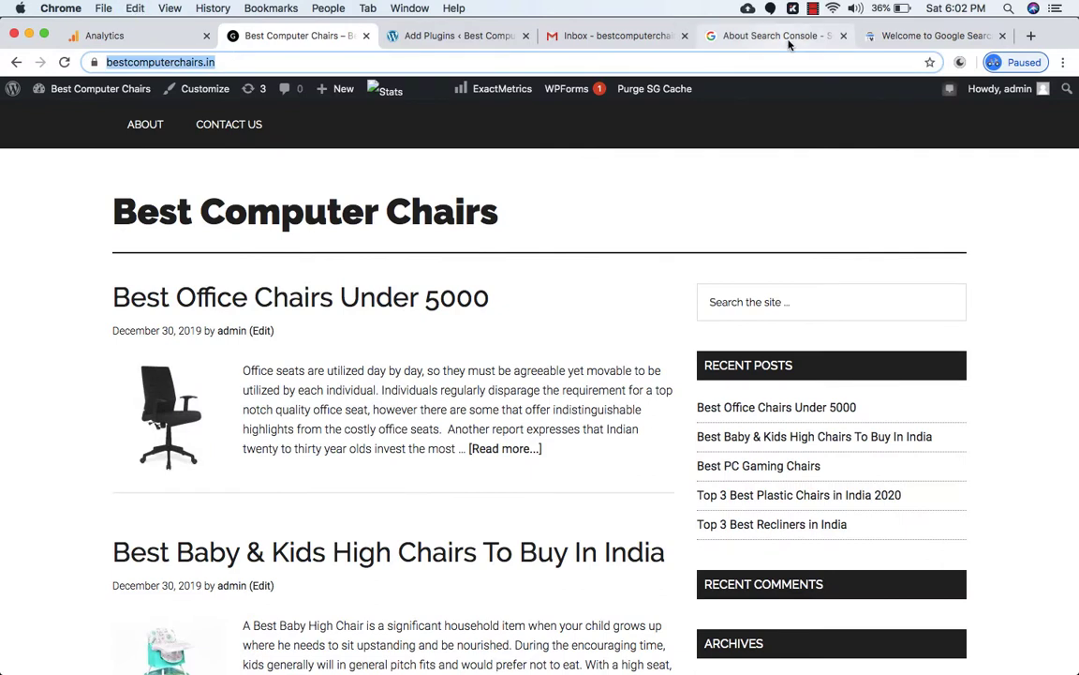
click(900, 35)
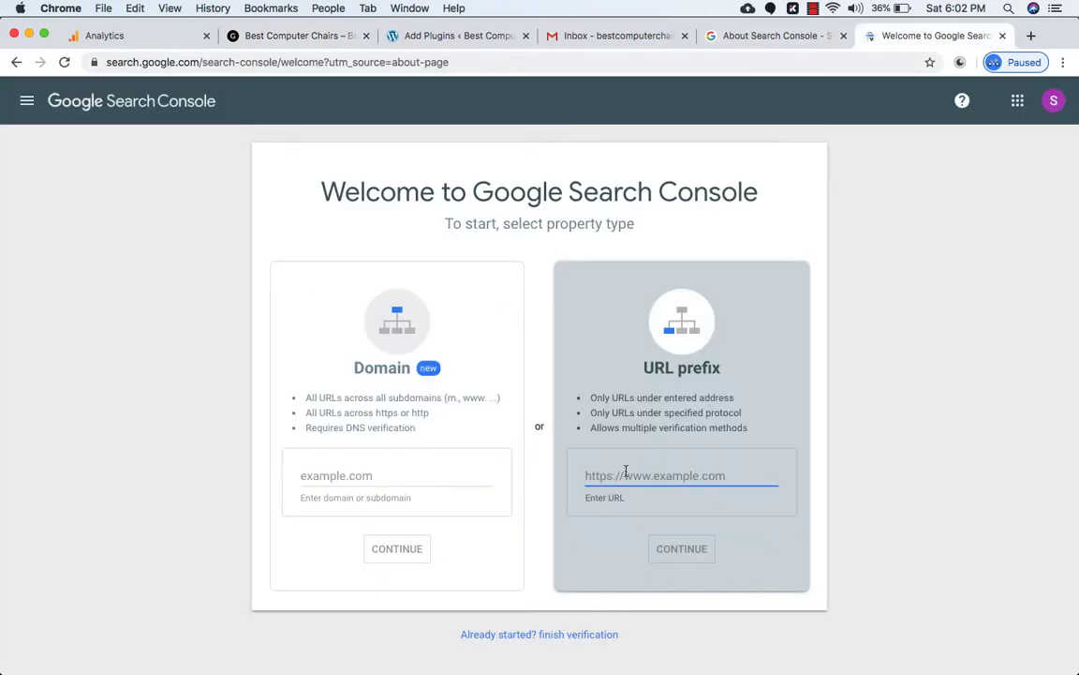
key(super+v)
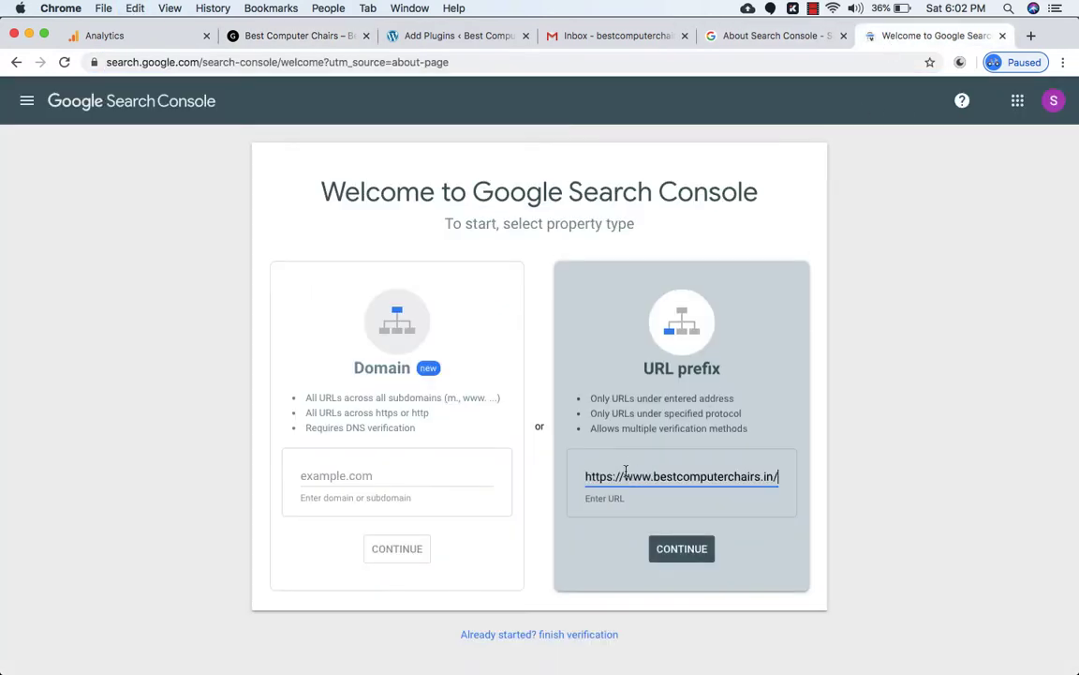
click(684, 557)
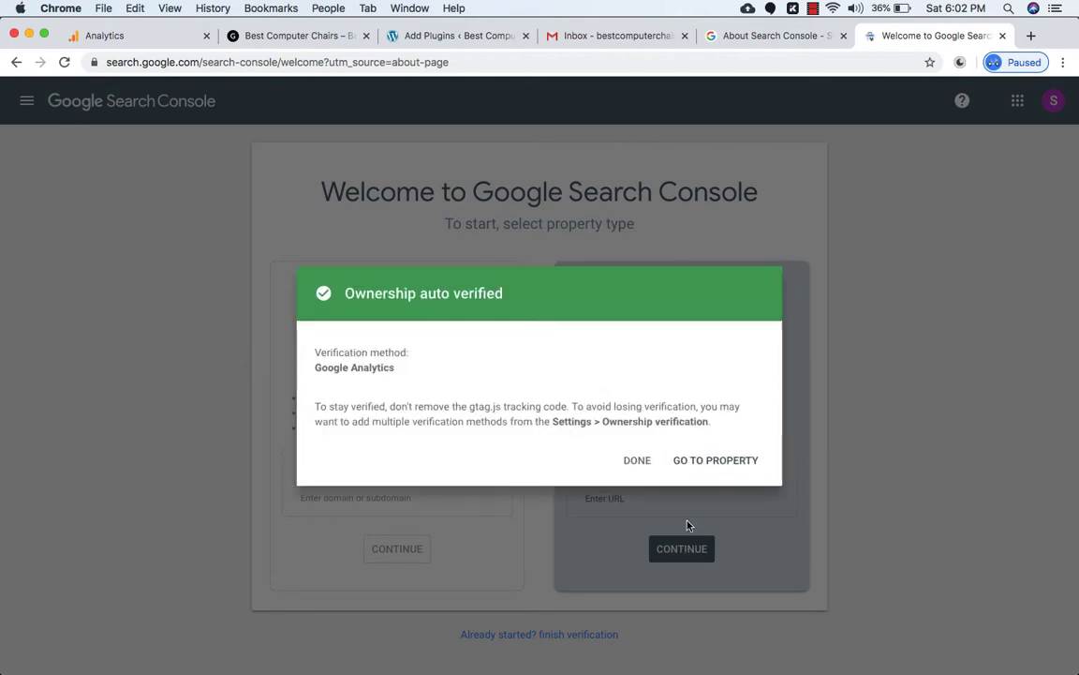
Step: Go to the new property's overview and dismiss the welcome message, the Overview tip and the new feature notice
click(692, 463)
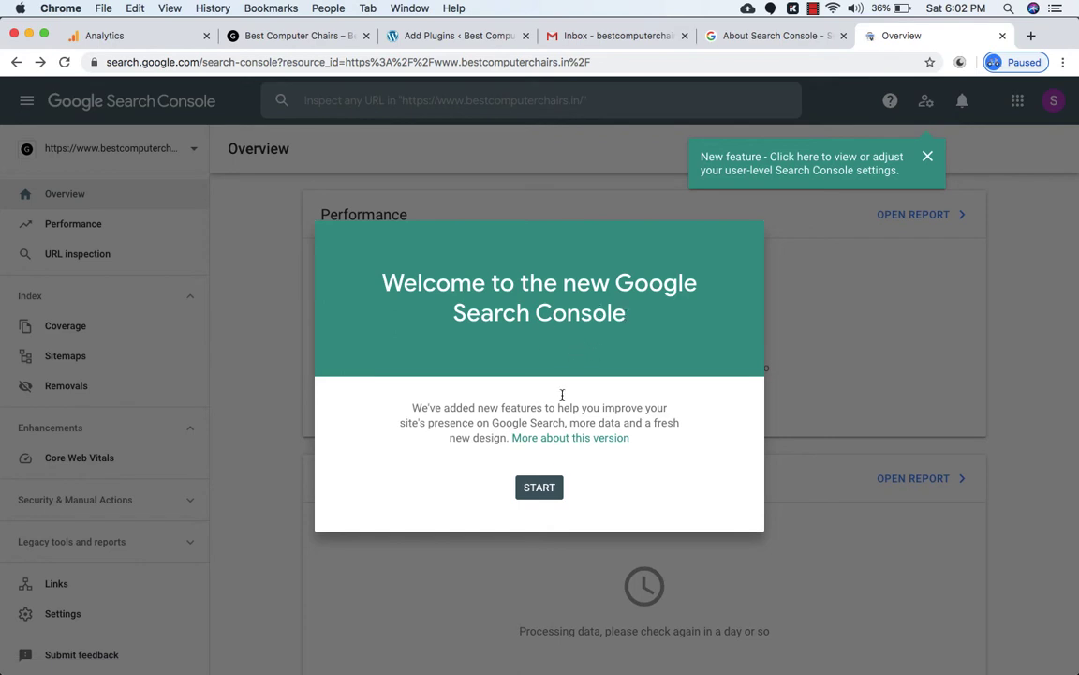
click(541, 488)
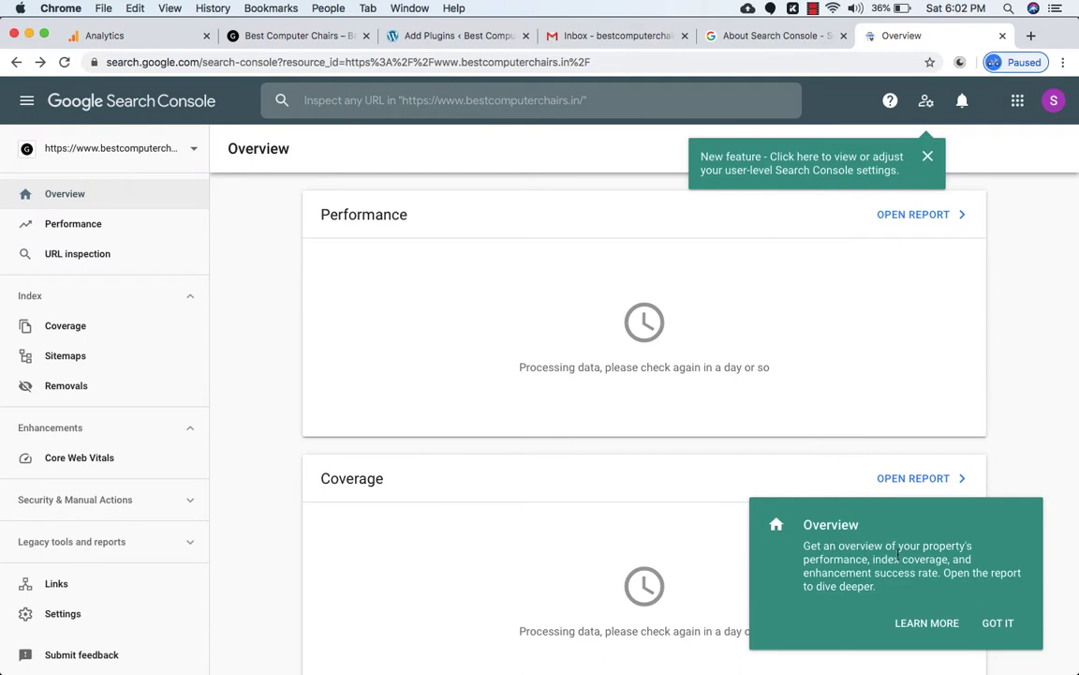
click(1006, 622)
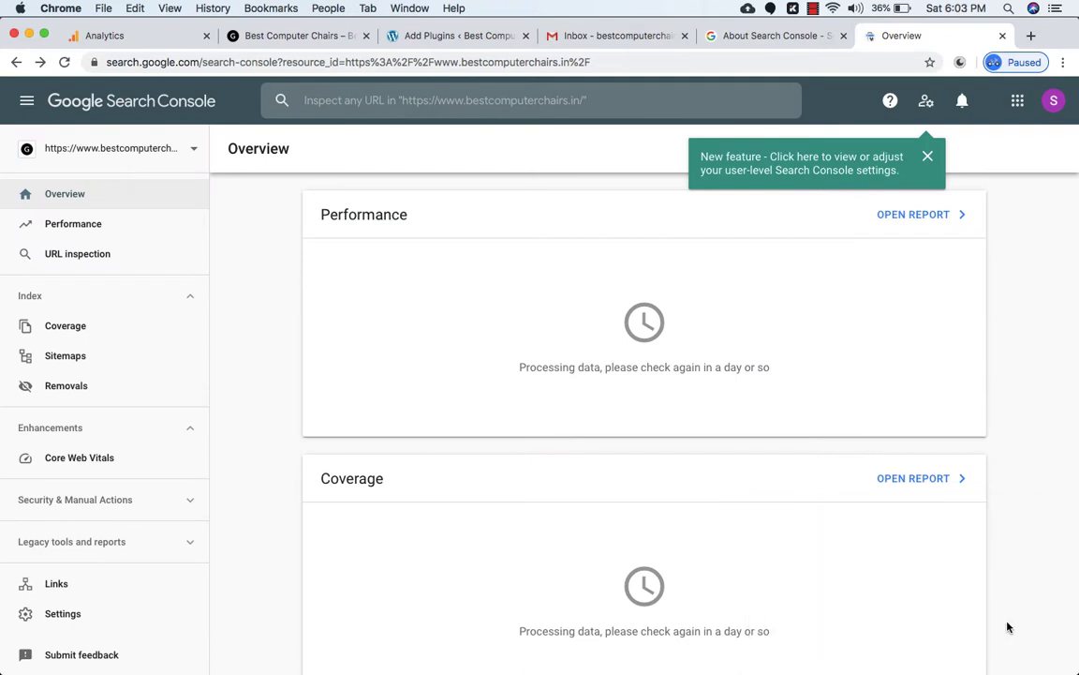
click(927, 158)
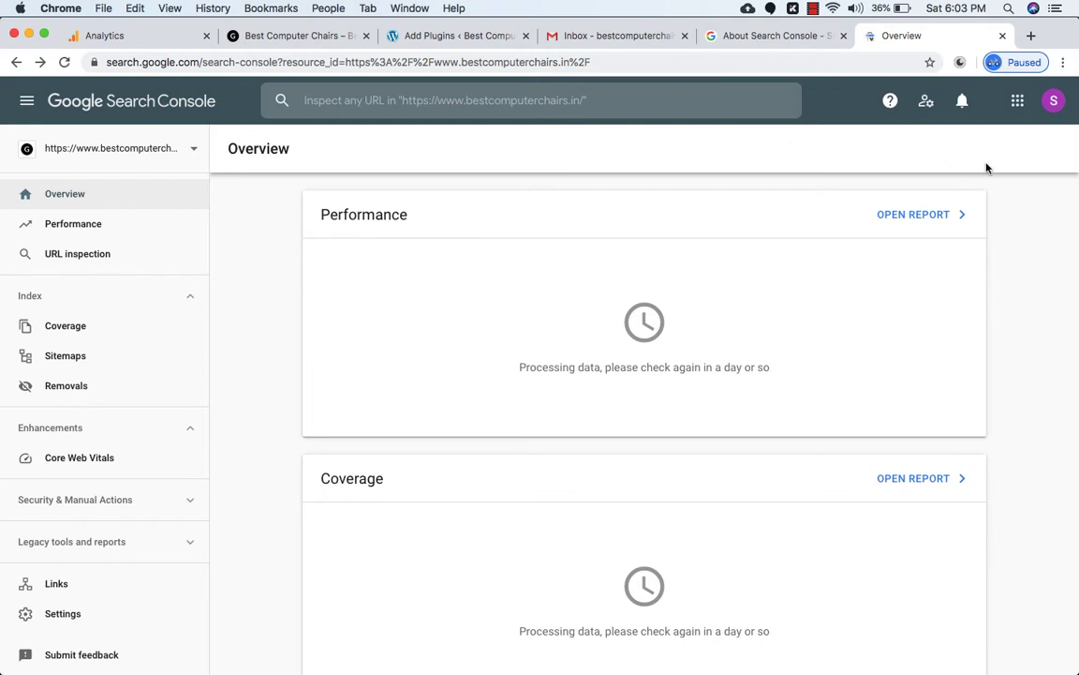
Step: Compare the Google account signed in to Search Console with the one signed in to Google Analytics
click(1055, 104)
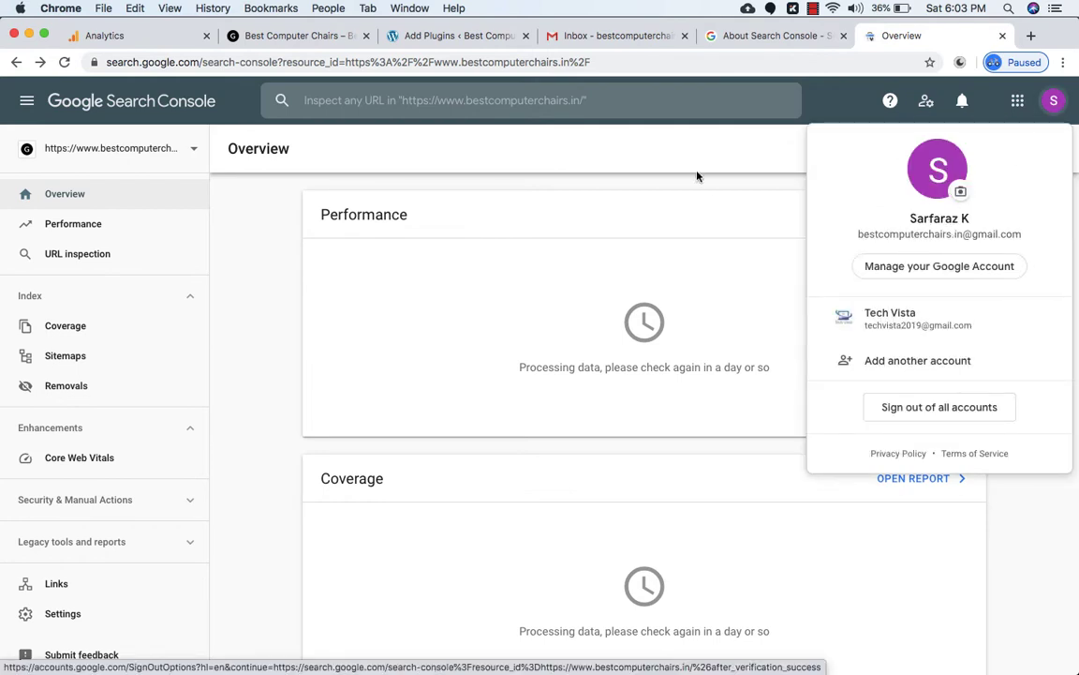
click(146, 45)
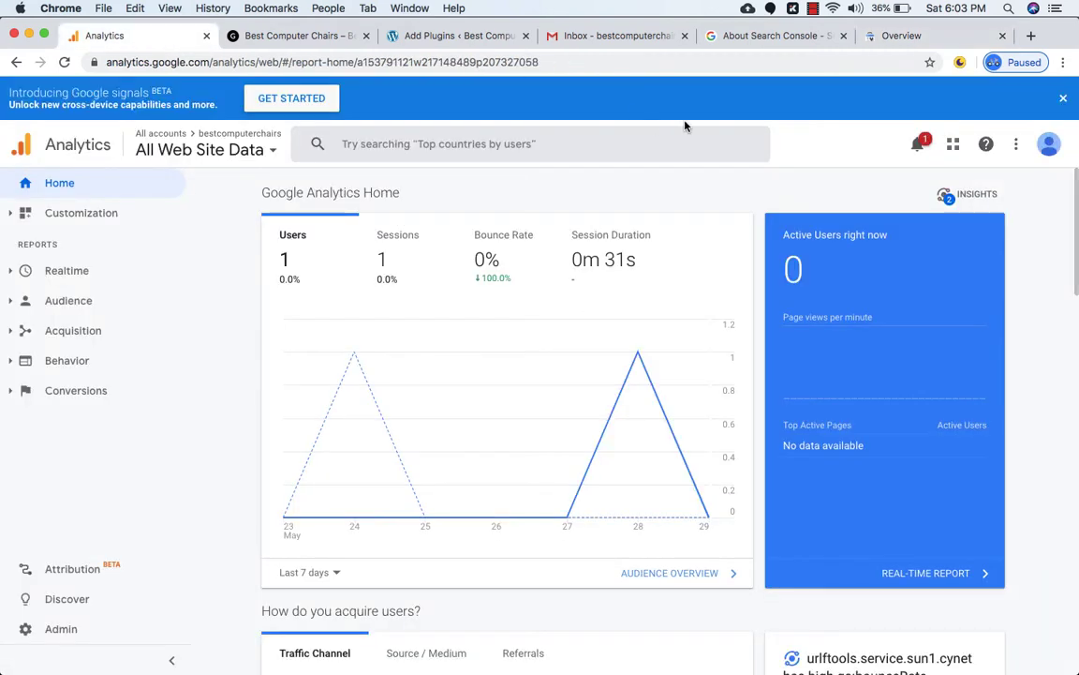
click(1042, 143)
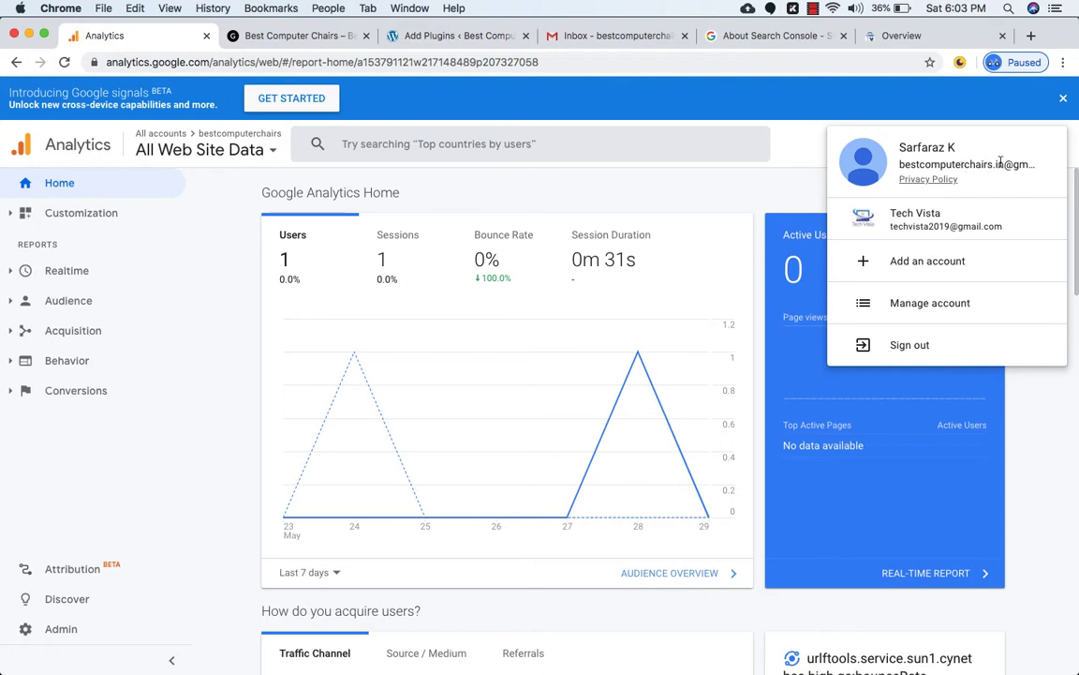
click(1063, 101)
click(895, 36)
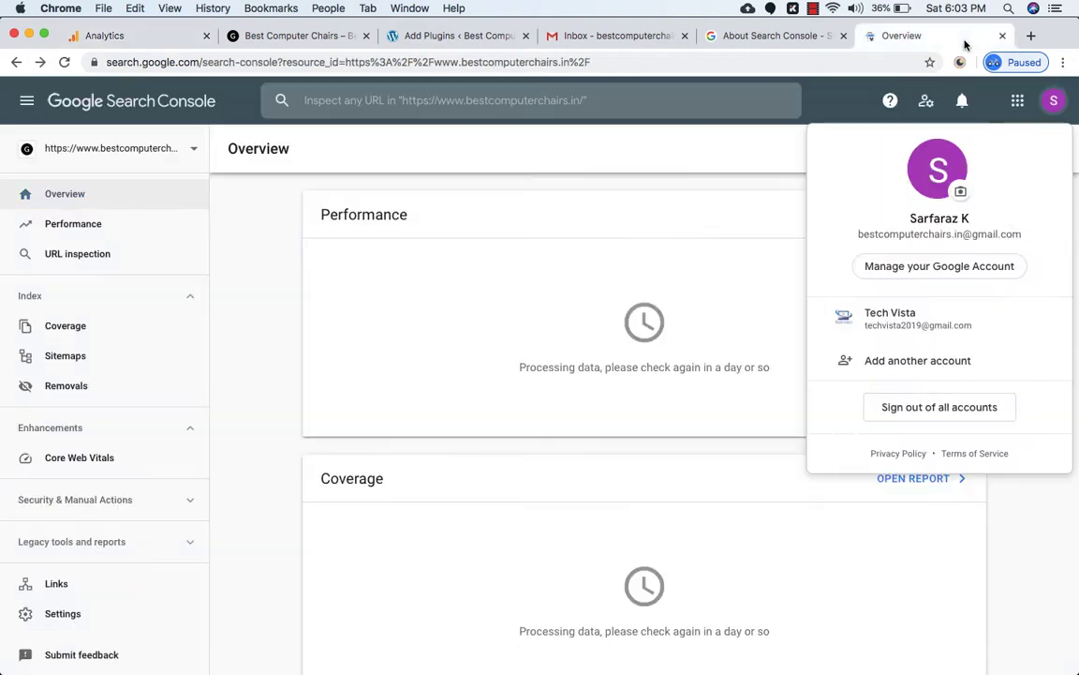
click(1040, 107)
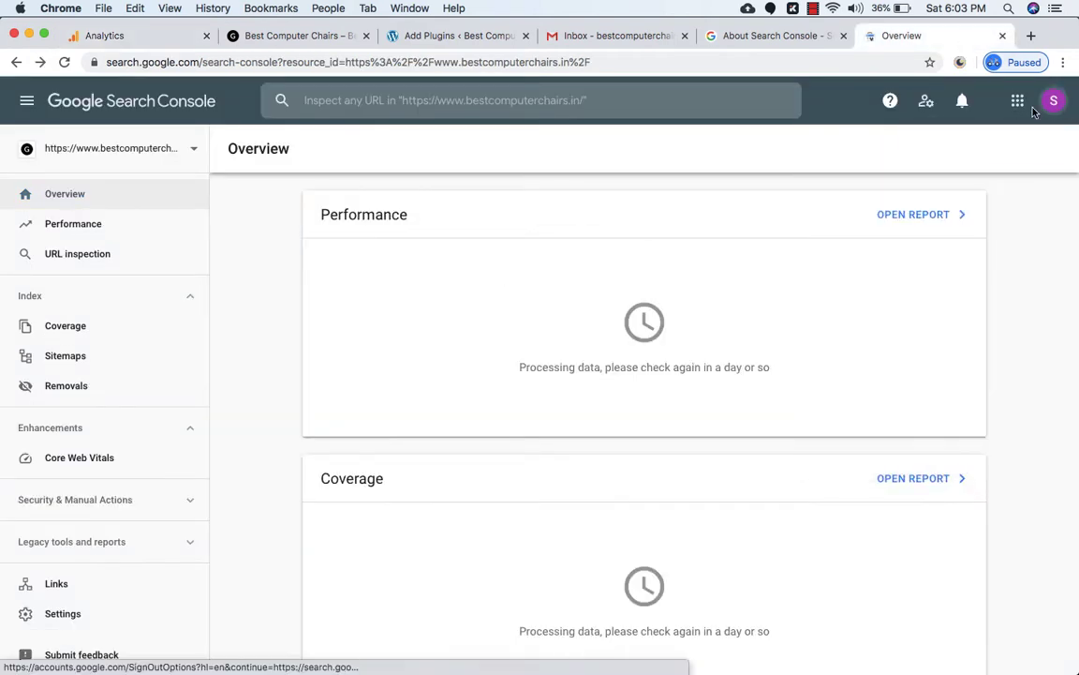
click(1048, 110)
click(1049, 104)
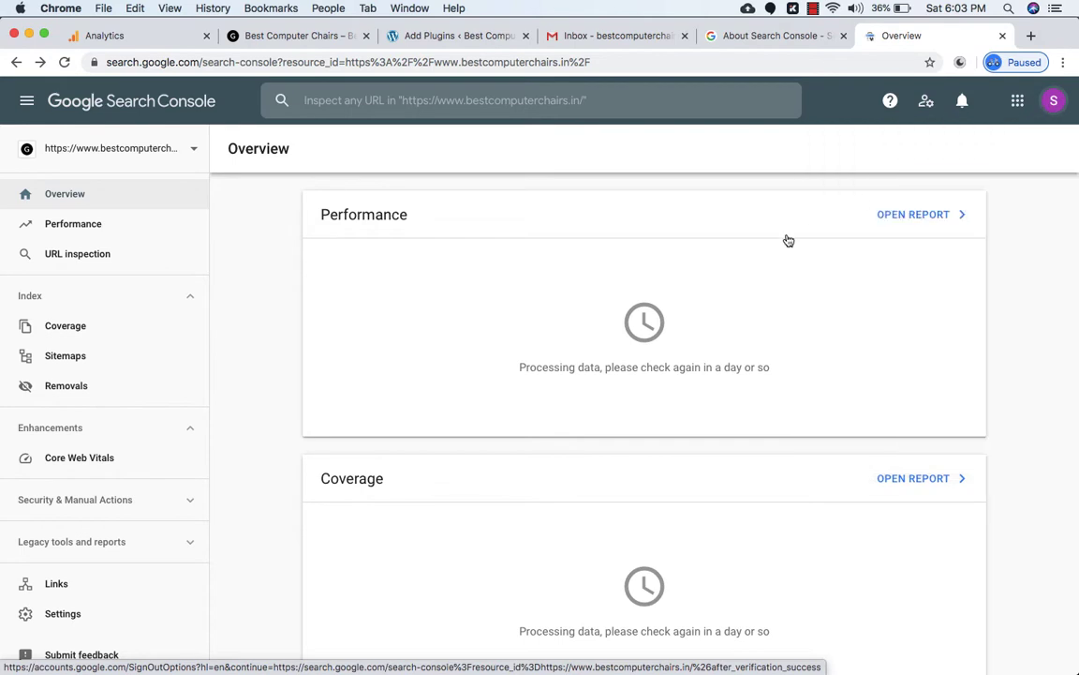
Step: Open the property's ownership verification settings and review the HTML file verification method
click(63, 598)
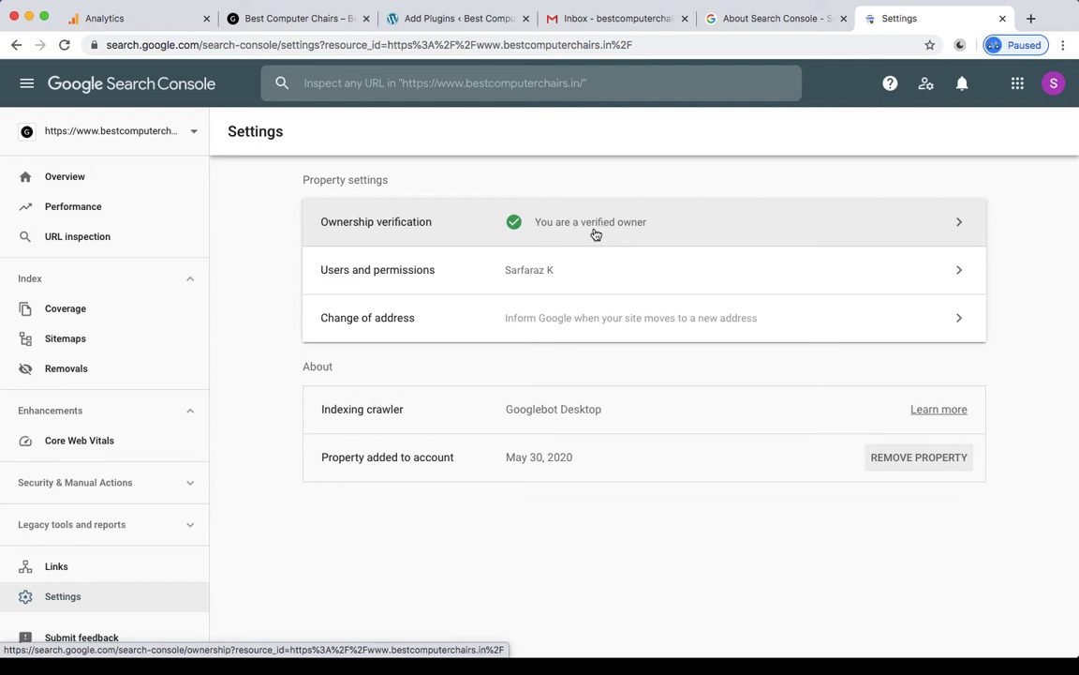
click(624, 231)
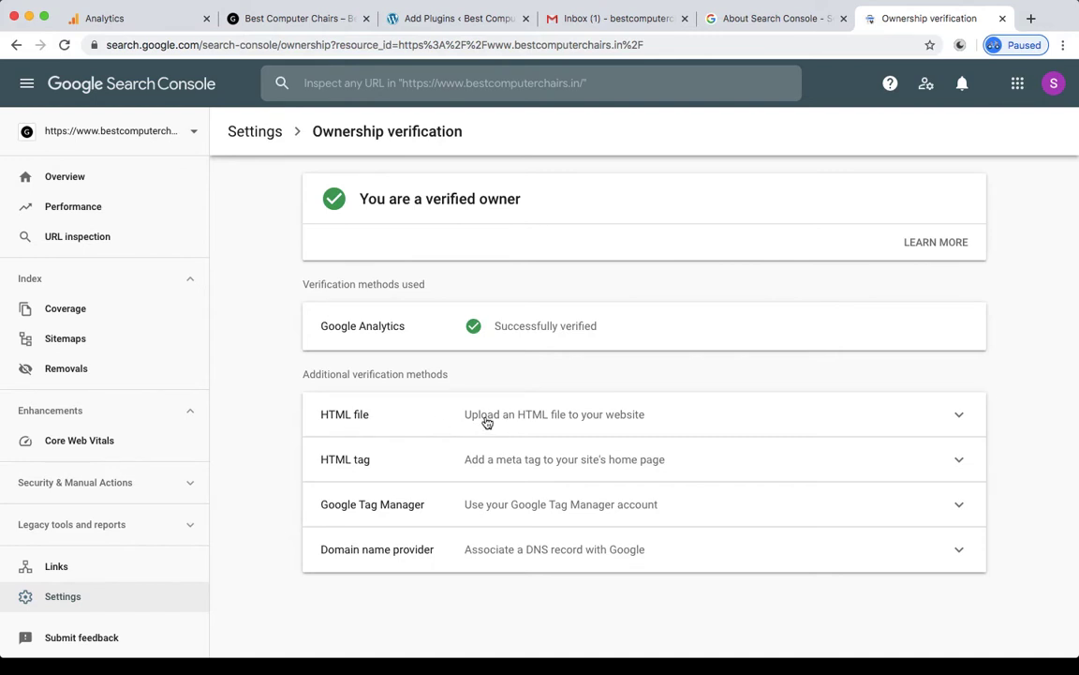
click(615, 426)
scroll(637, 473, down, 1)
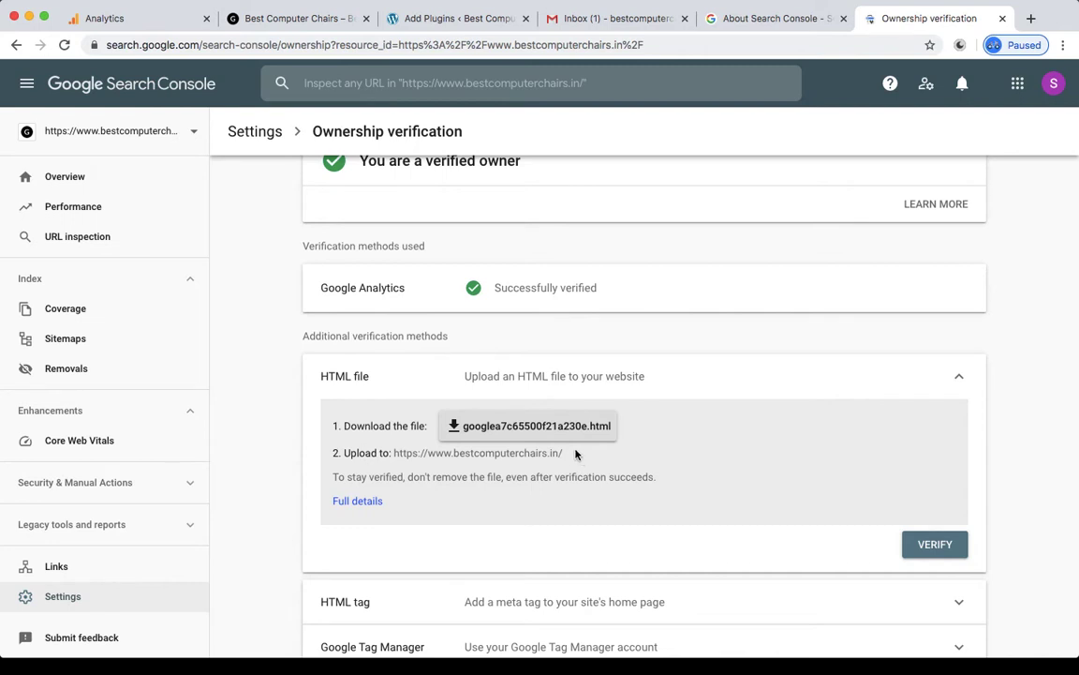
click(590, 380)
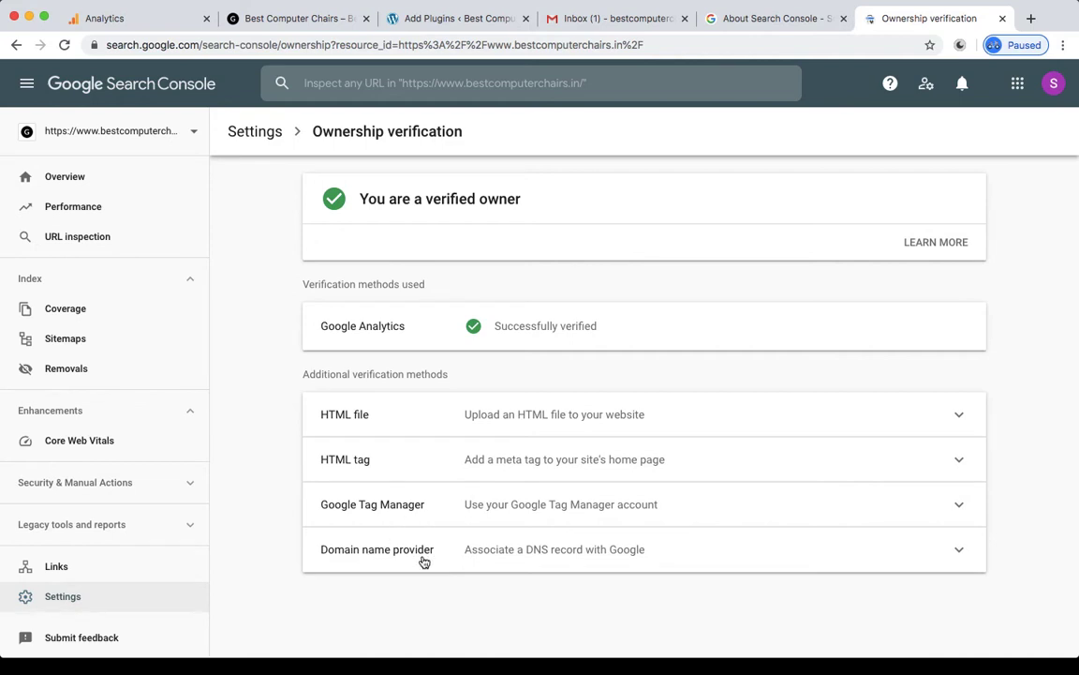
Step: Expand the HTML tag verification method and copy its site verification meta tag
click(545, 459)
scroll(630, 514, down, 1)
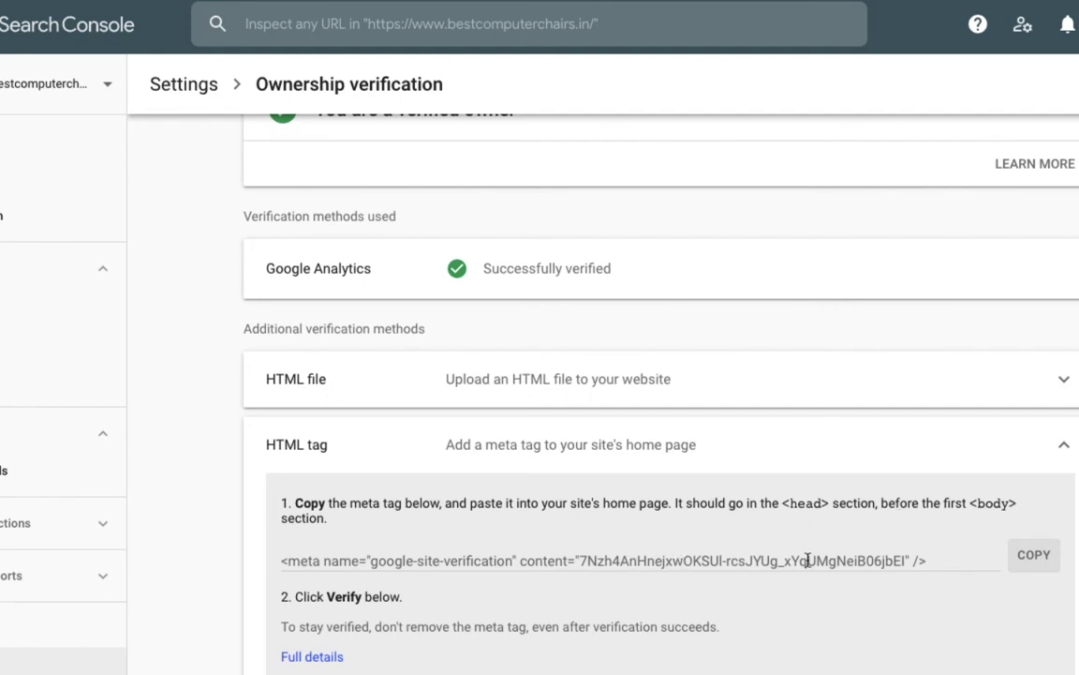
click(1035, 560)
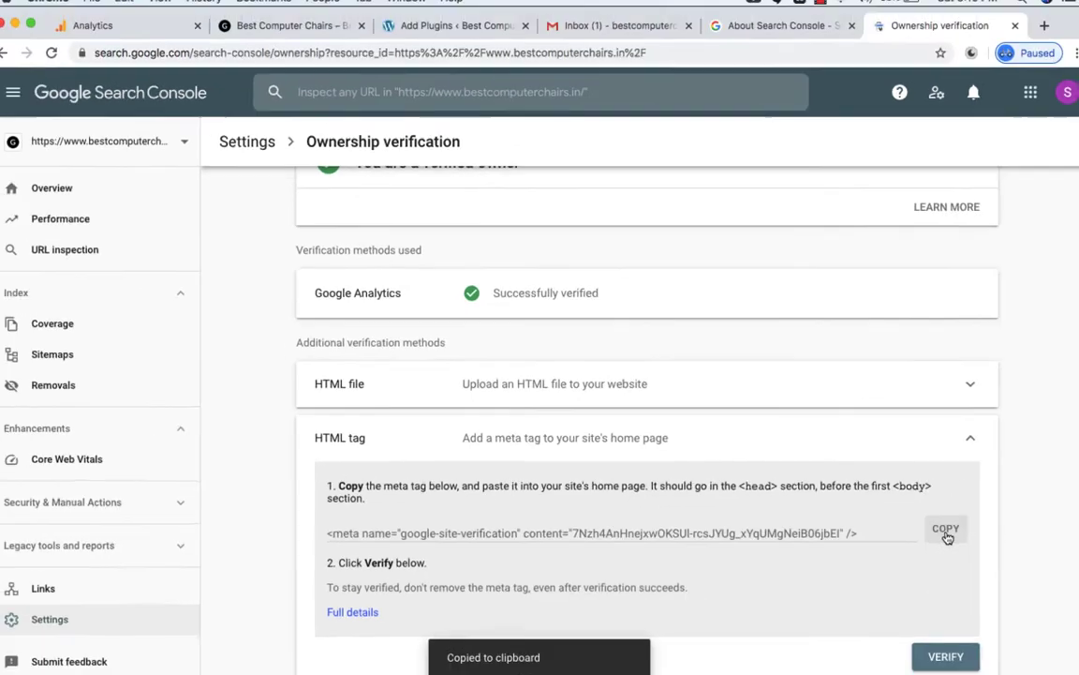
scroll(767, 509, up, 2)
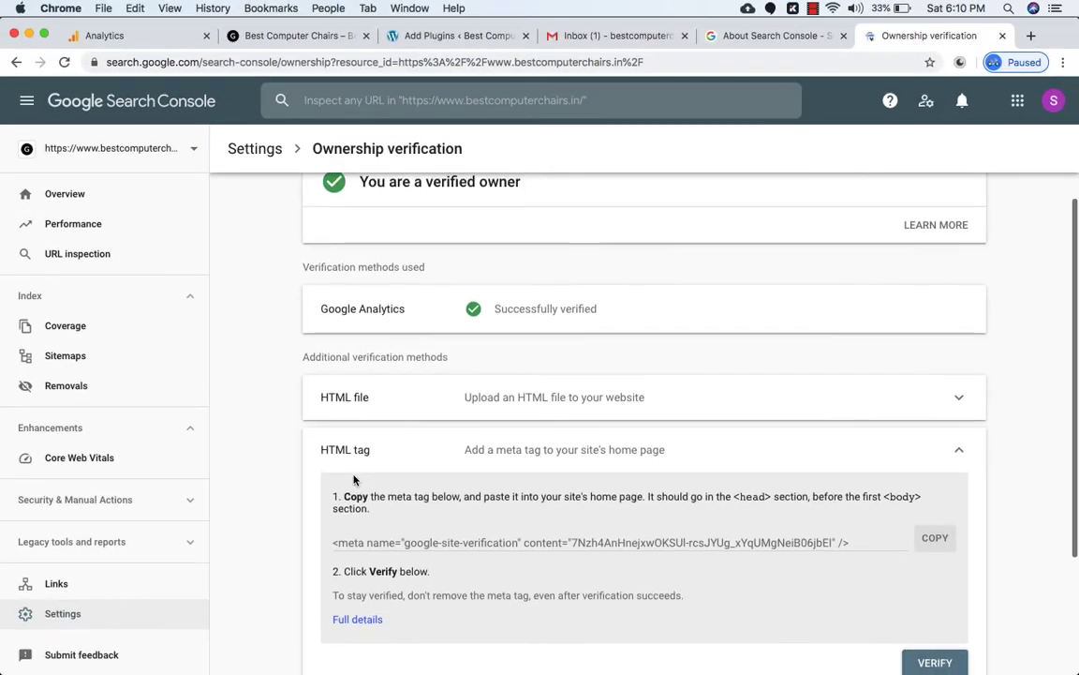
Step: Switch to the WordPress admin and open the Header and Footer Scripts plugin's options page
click(420, 37)
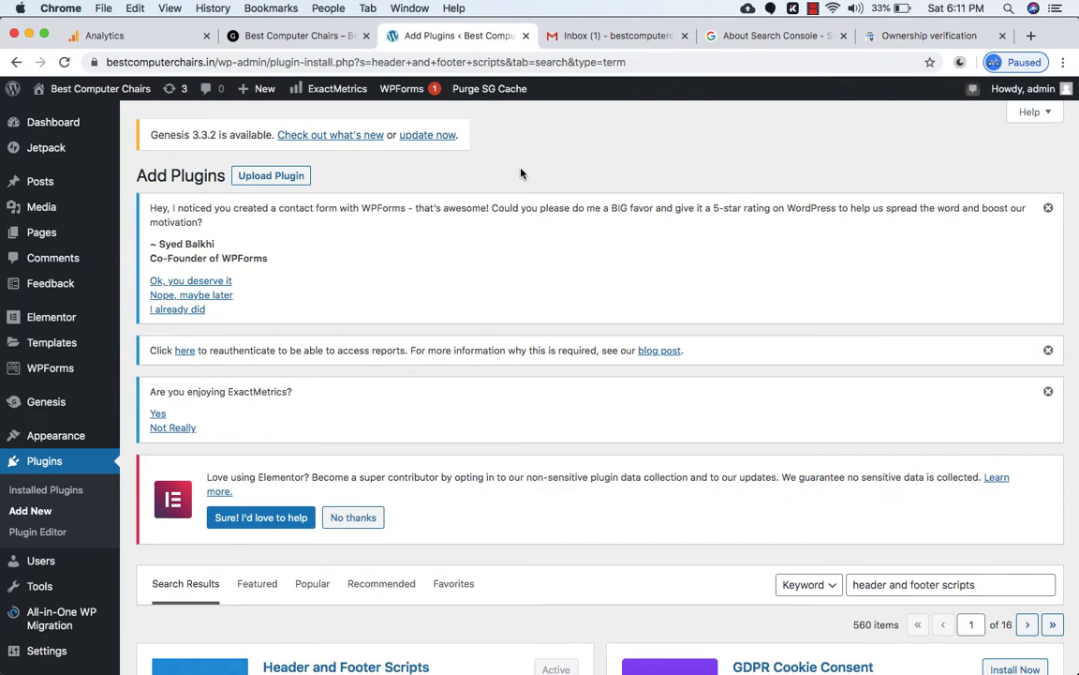
scroll(155, 373, down, 1)
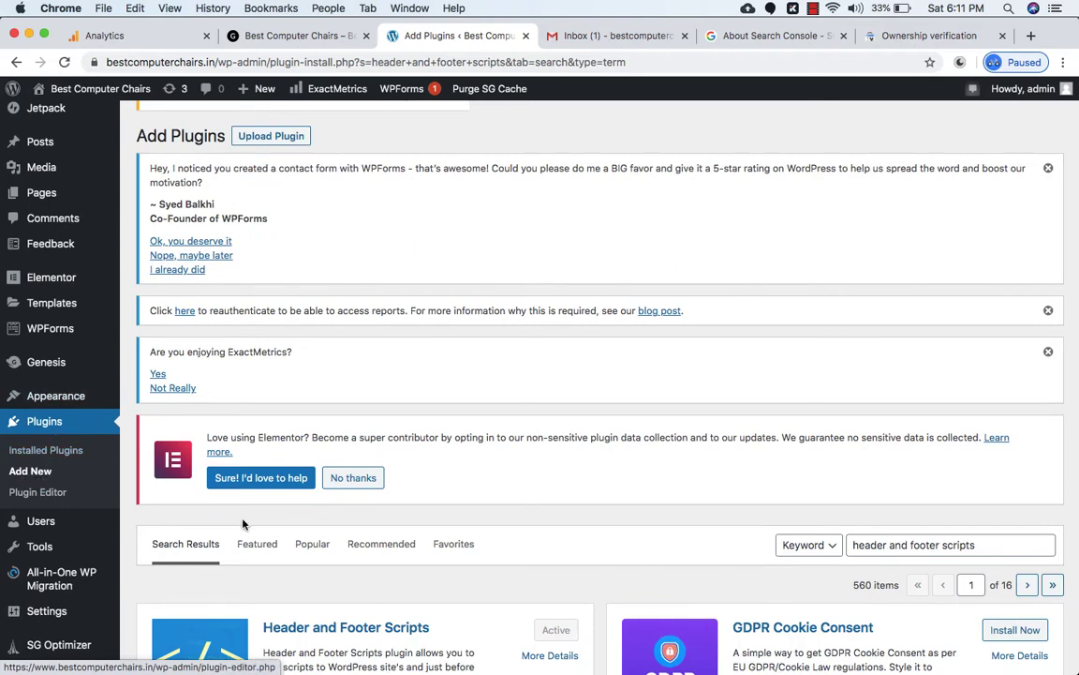
scroll(549, 440, down, 5)
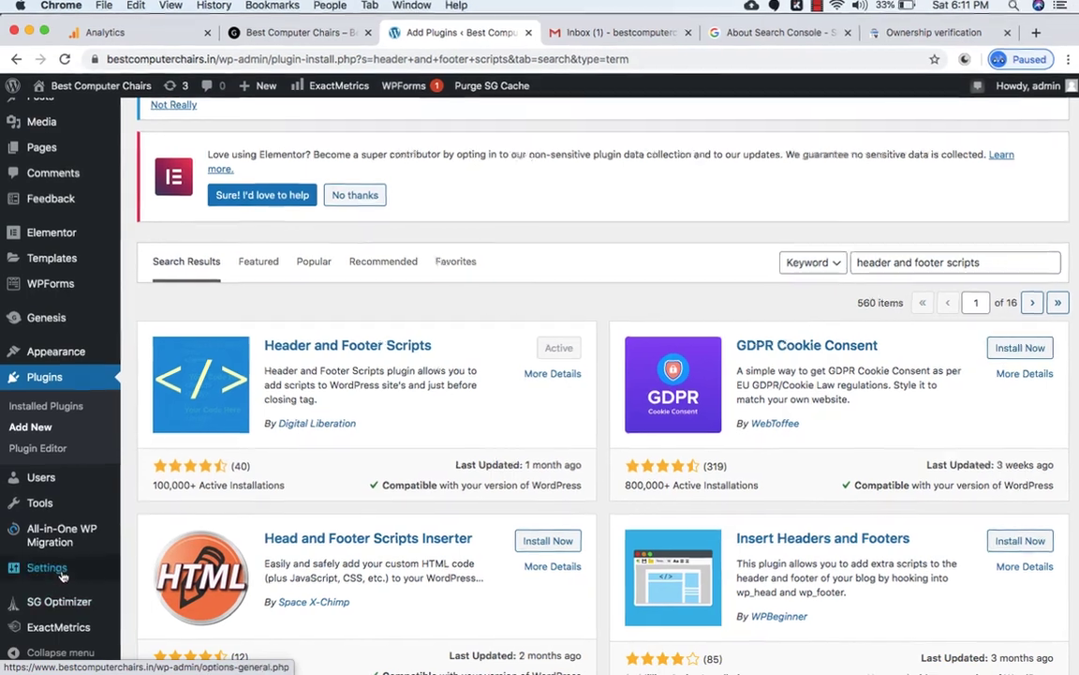
mouse_move(62, 572)
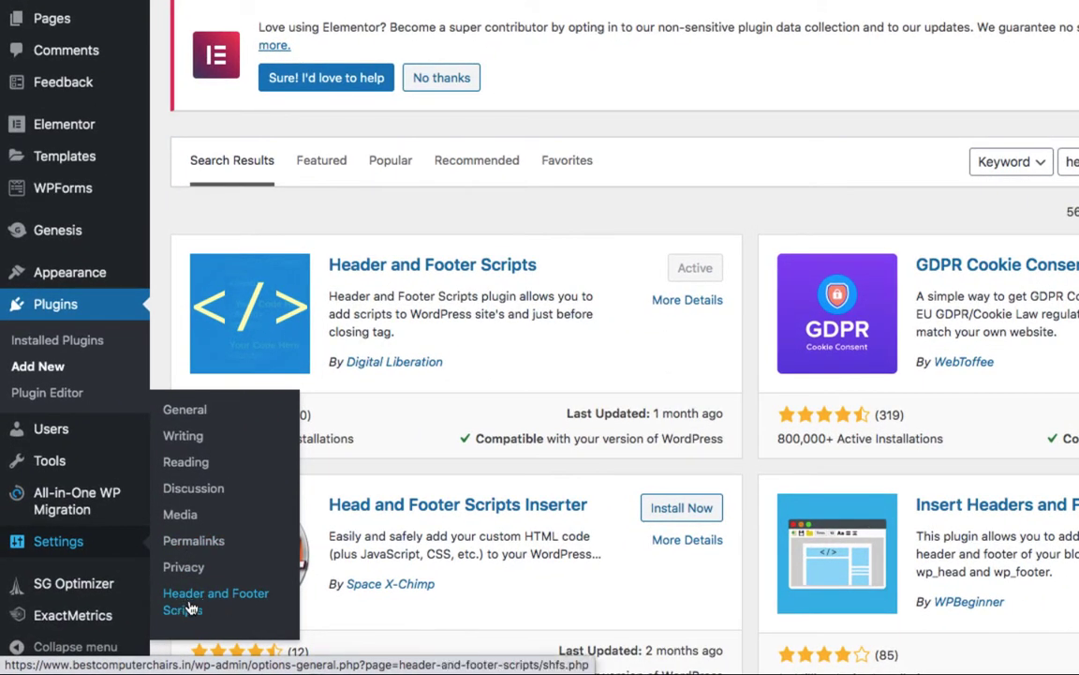
click(190, 607)
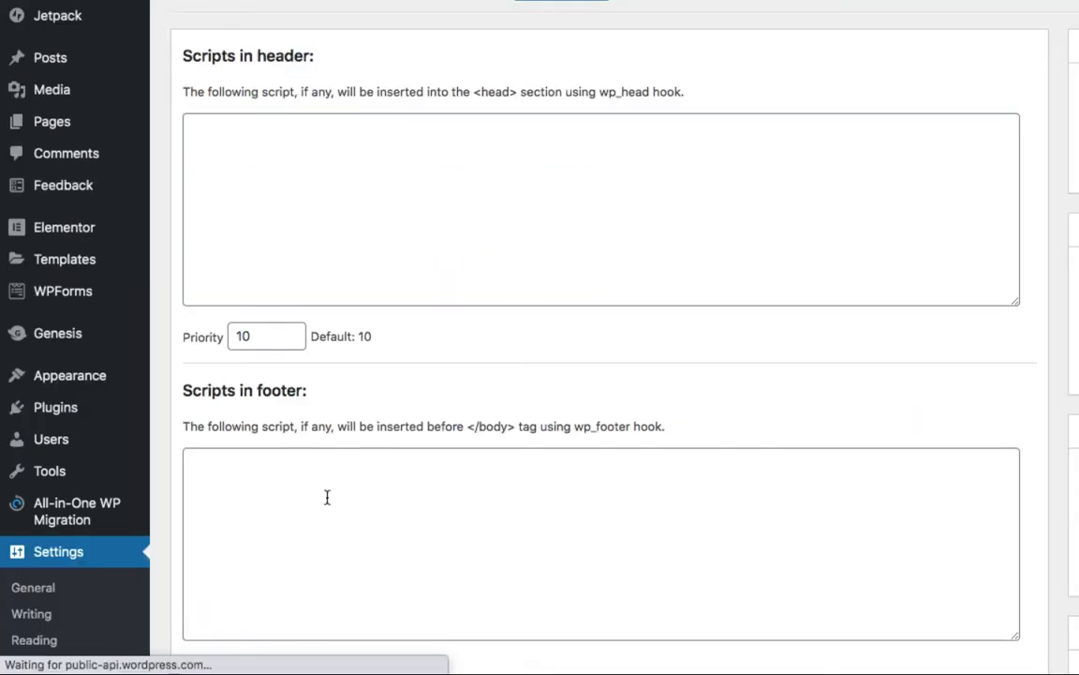
Step: Paste the copied site verification meta tag into the header scripts and save the plugin settings
click(254, 140)
key(ctrl+v)
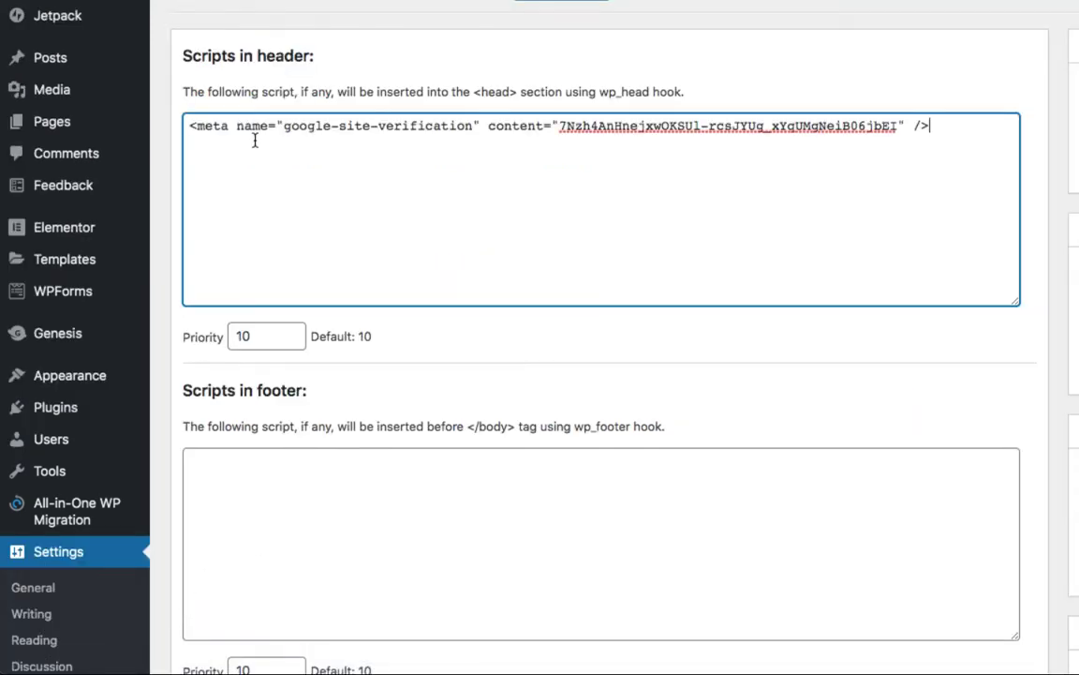
scroll(360, 150, down, 1)
scroll(361, 151, down, 3)
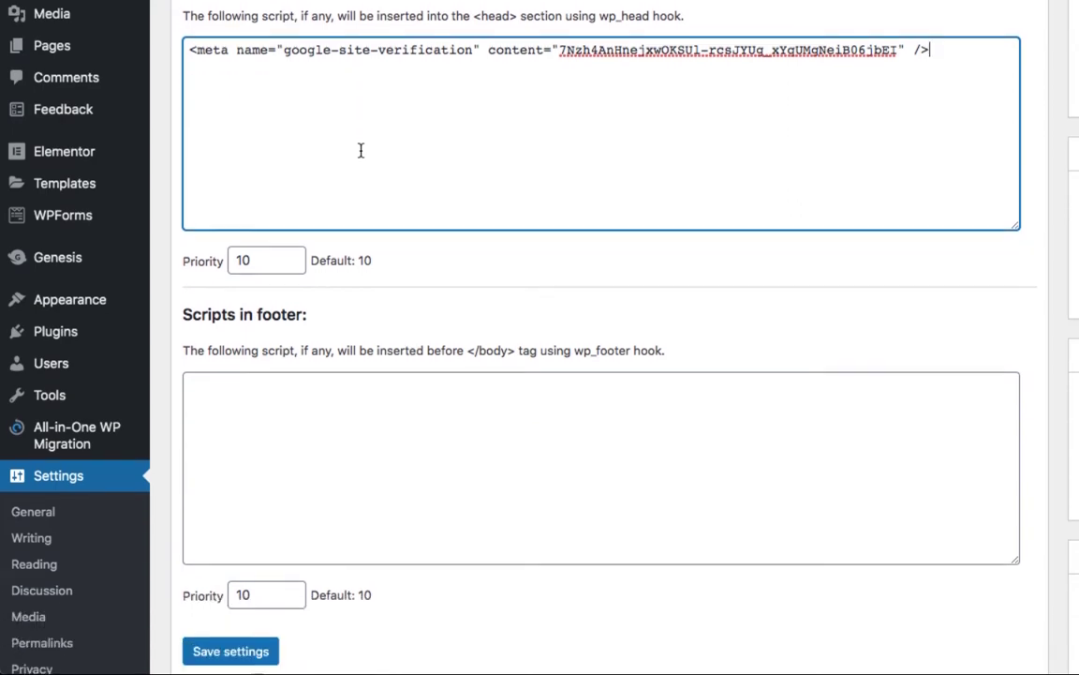
click(223, 569)
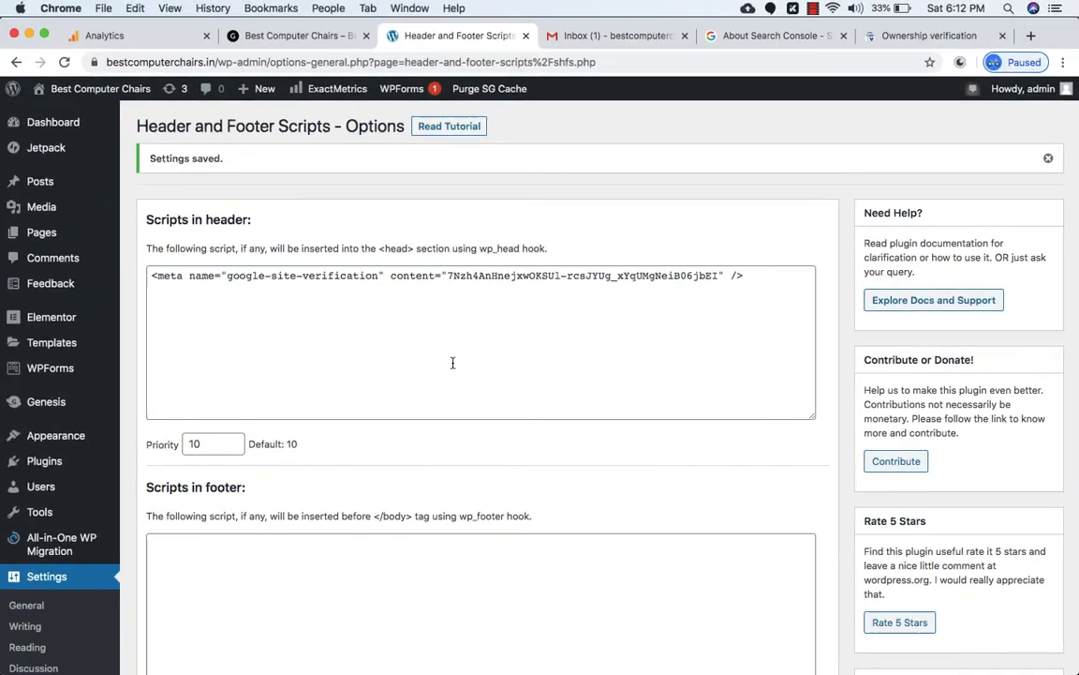
Step: Return to Search Console and verify ownership of the property with the HTML tag method
click(900, 35)
scroll(855, 270, down, 3)
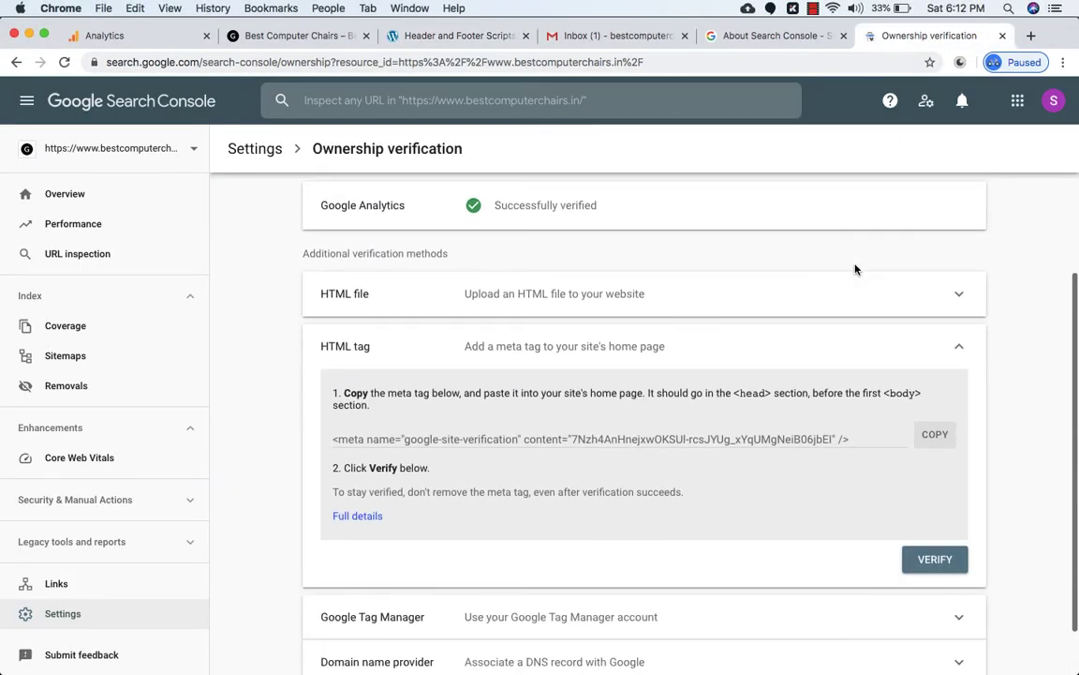
click(927, 561)
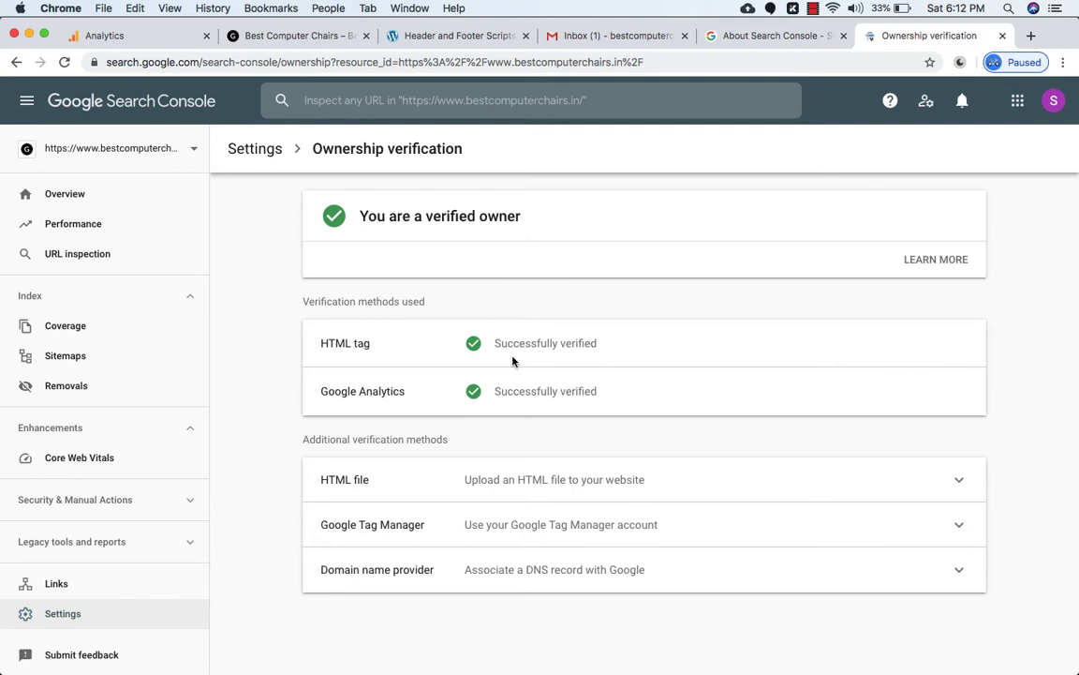
Step: Switch to Google Analytics and check the Search Console acquisition reports for Landing Pages, Countries, Devices and Queries
click(144, 35)
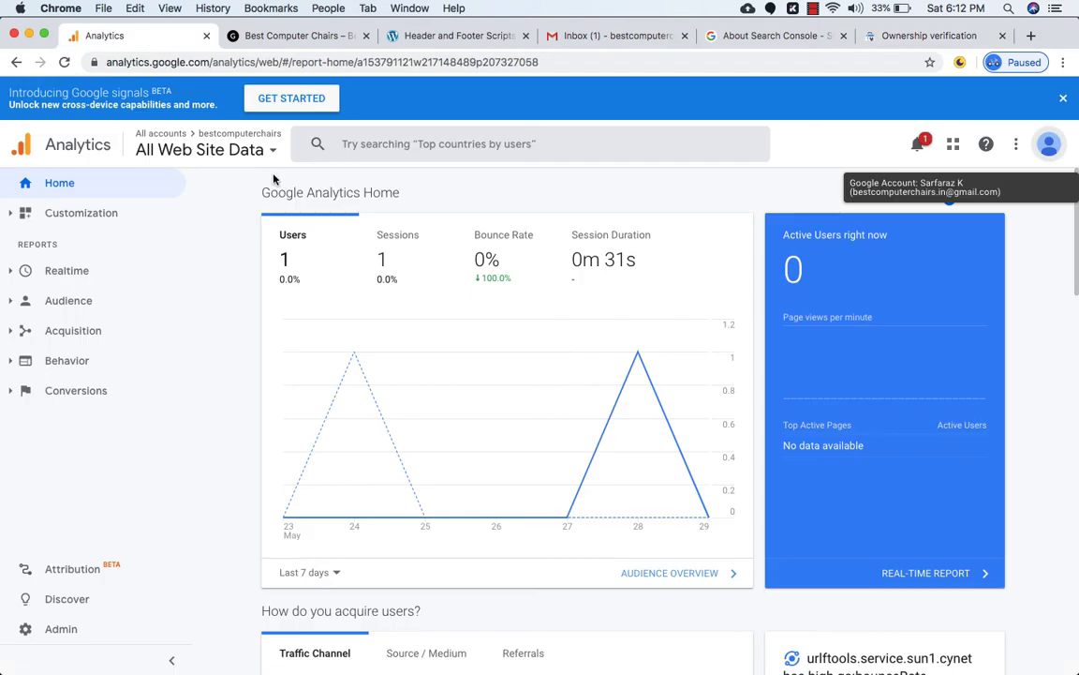
click(73, 332)
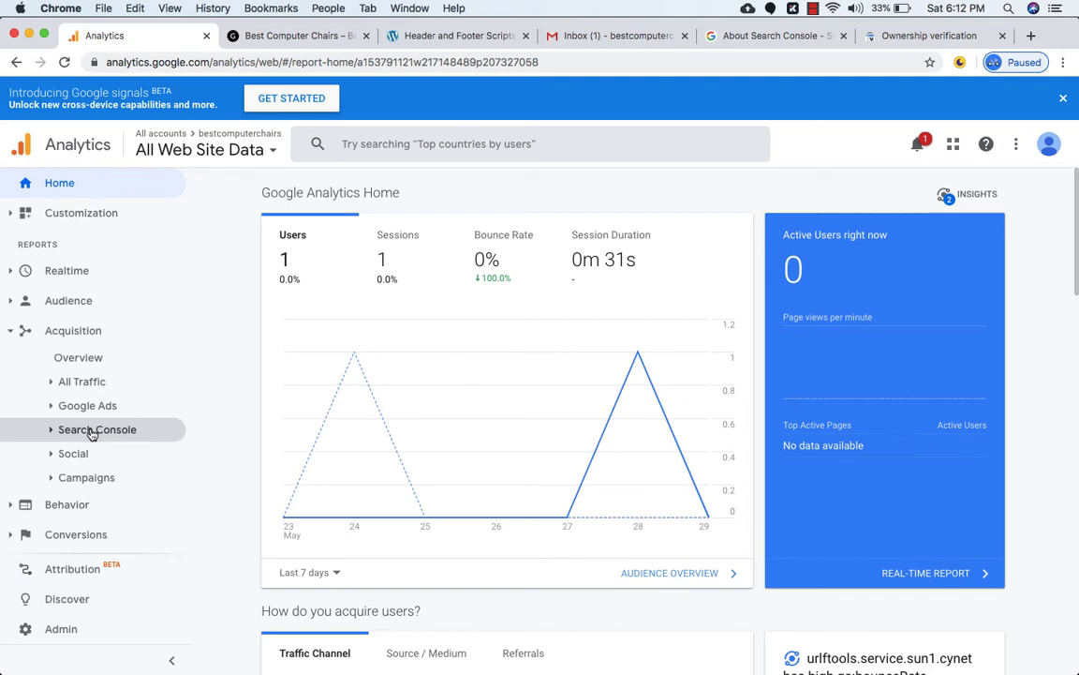
click(91, 431)
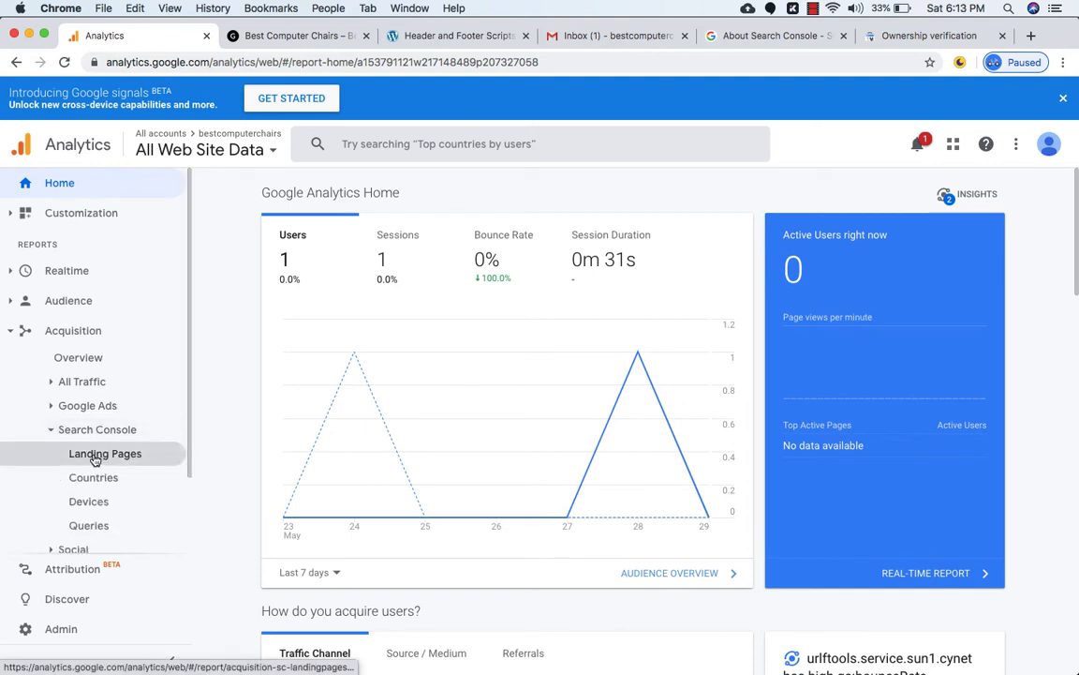
click(95, 456)
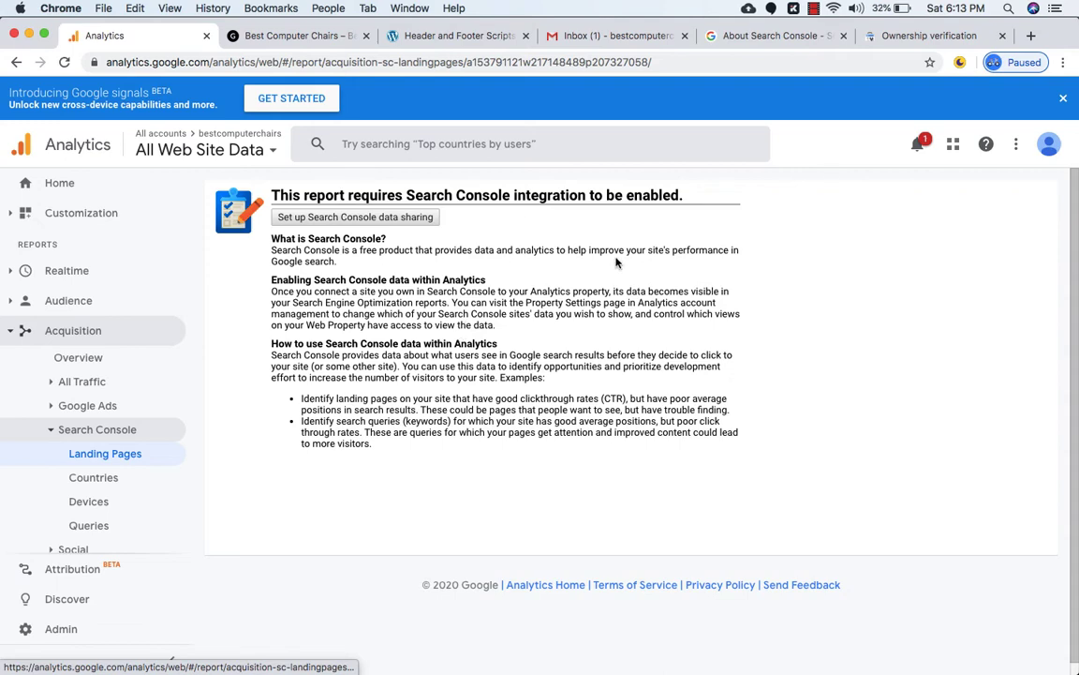
click(895, 36)
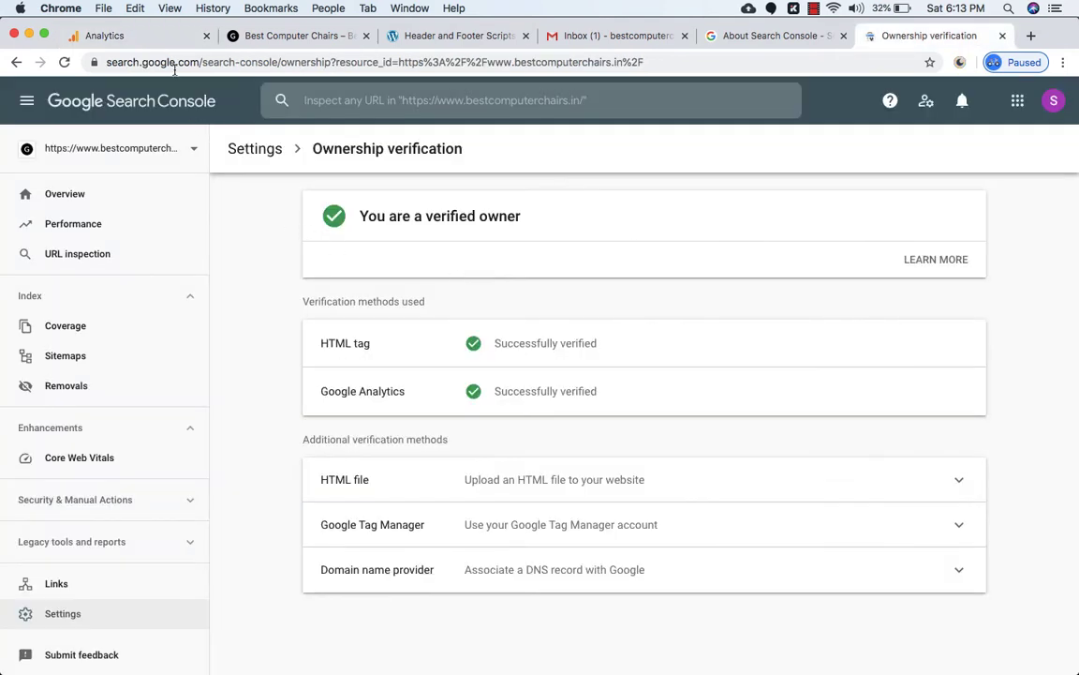
click(154, 41)
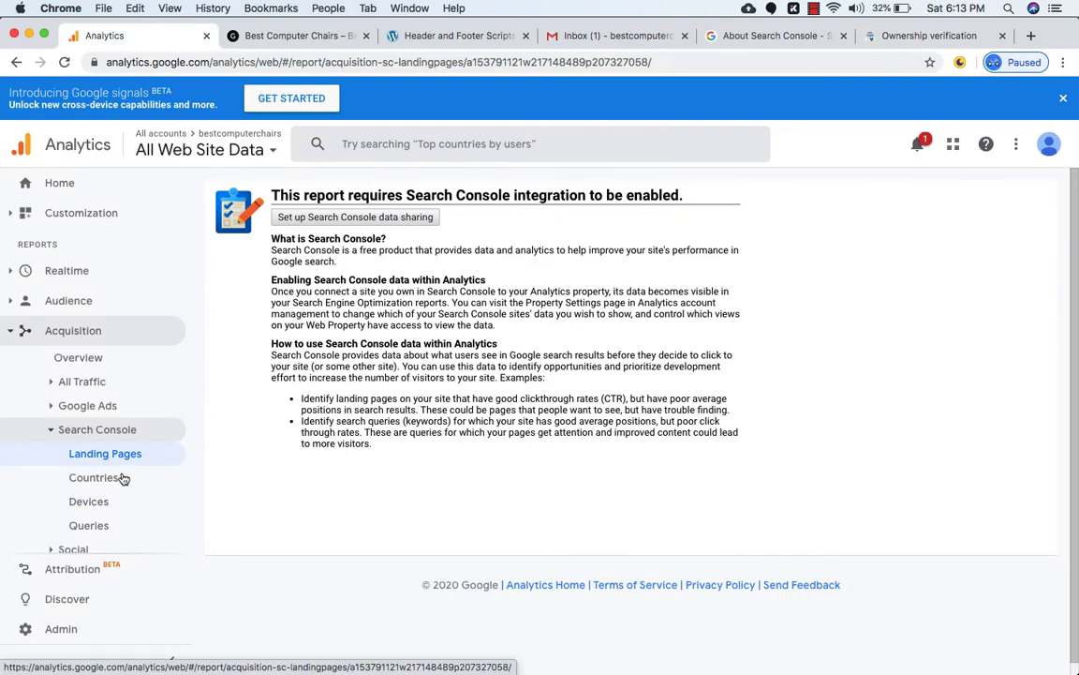
click(80, 482)
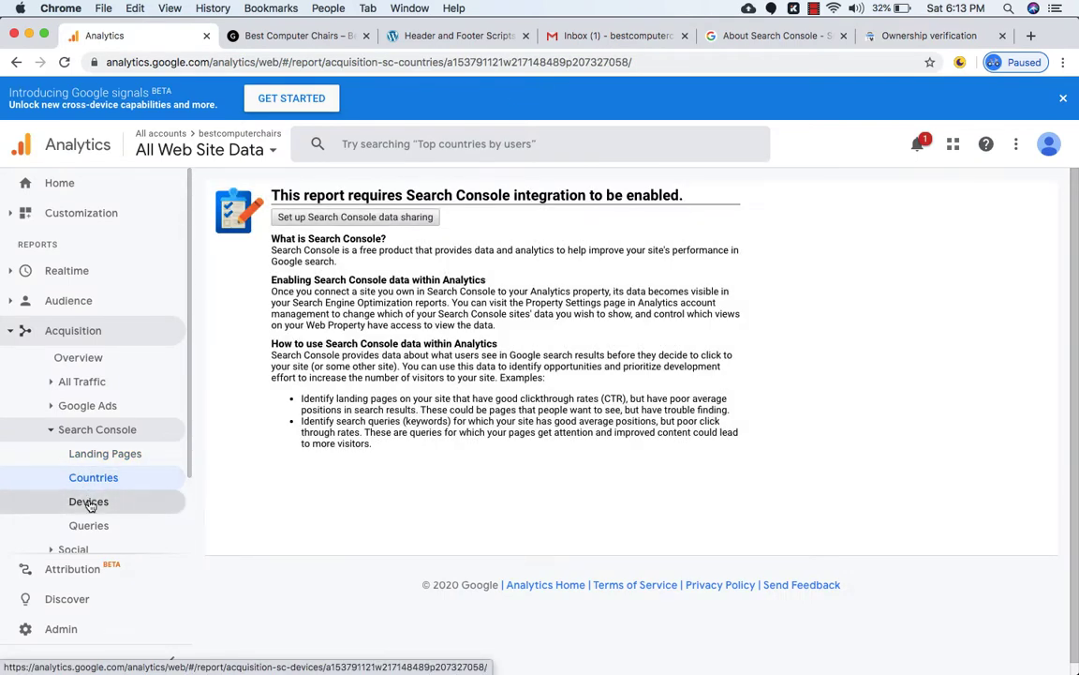
click(89, 503)
click(99, 525)
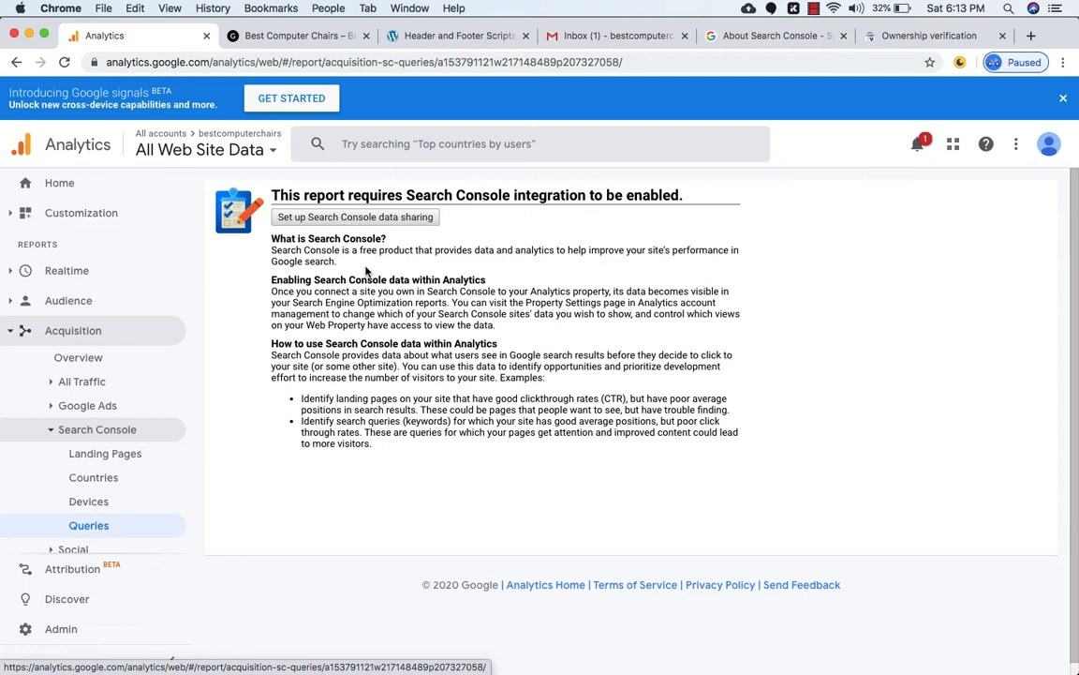
Step: Open the Search Console linking settings from the bestcomputerchairs property's list of all linkable products in the Analytics admin area
click(59, 631)
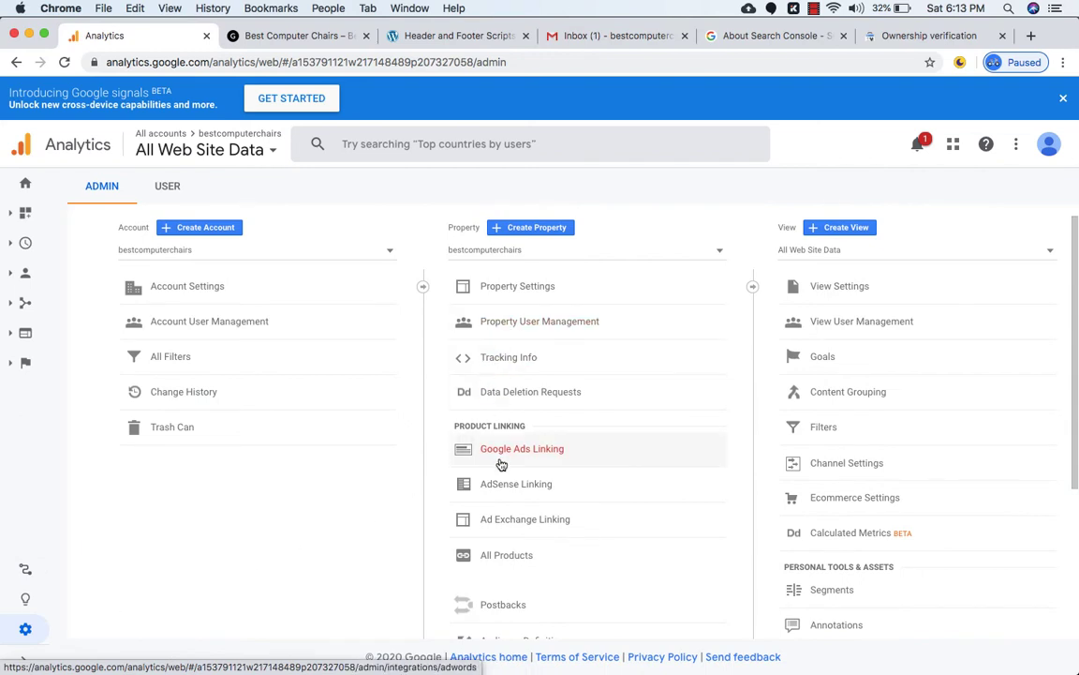
click(509, 557)
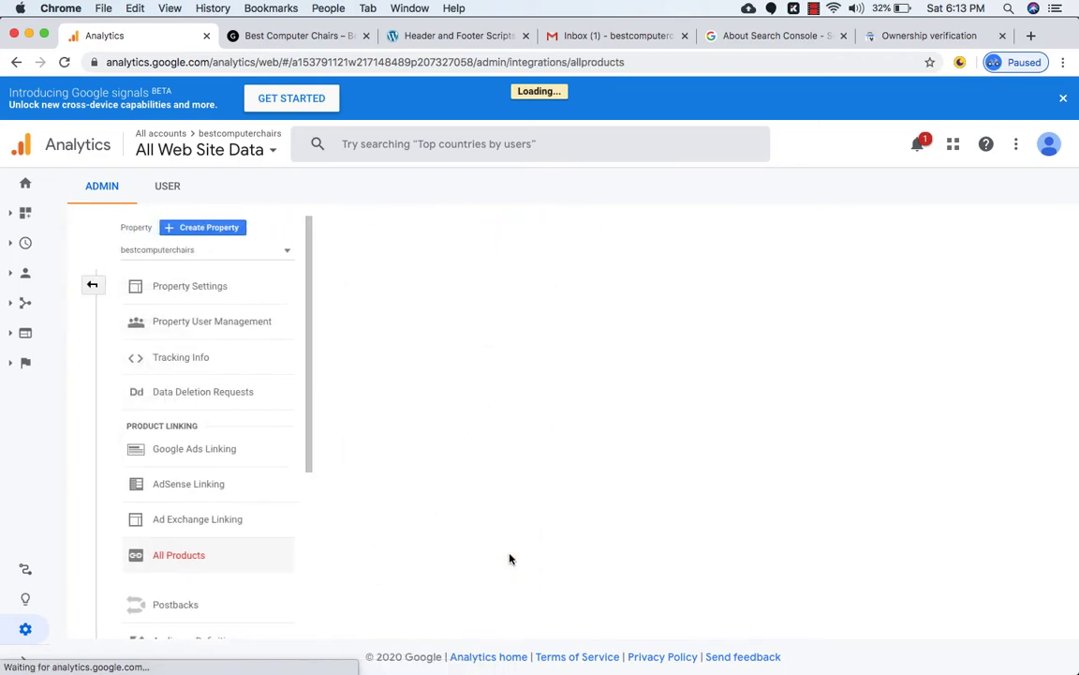
scroll(498, 426, down, 5)
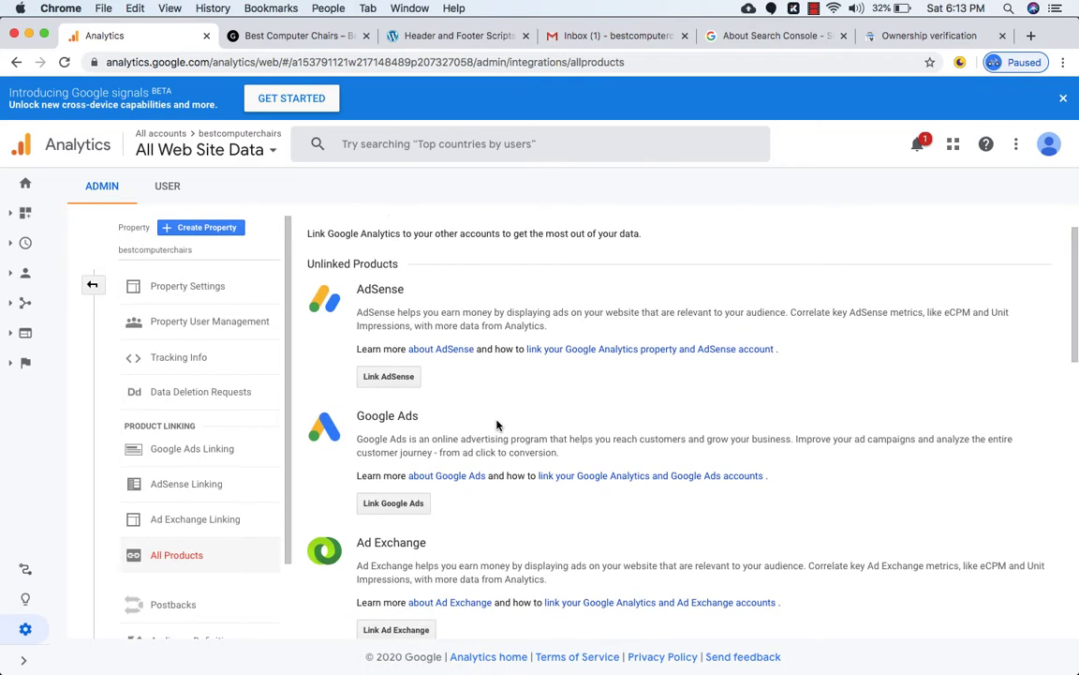
scroll(497, 425, down, 15)
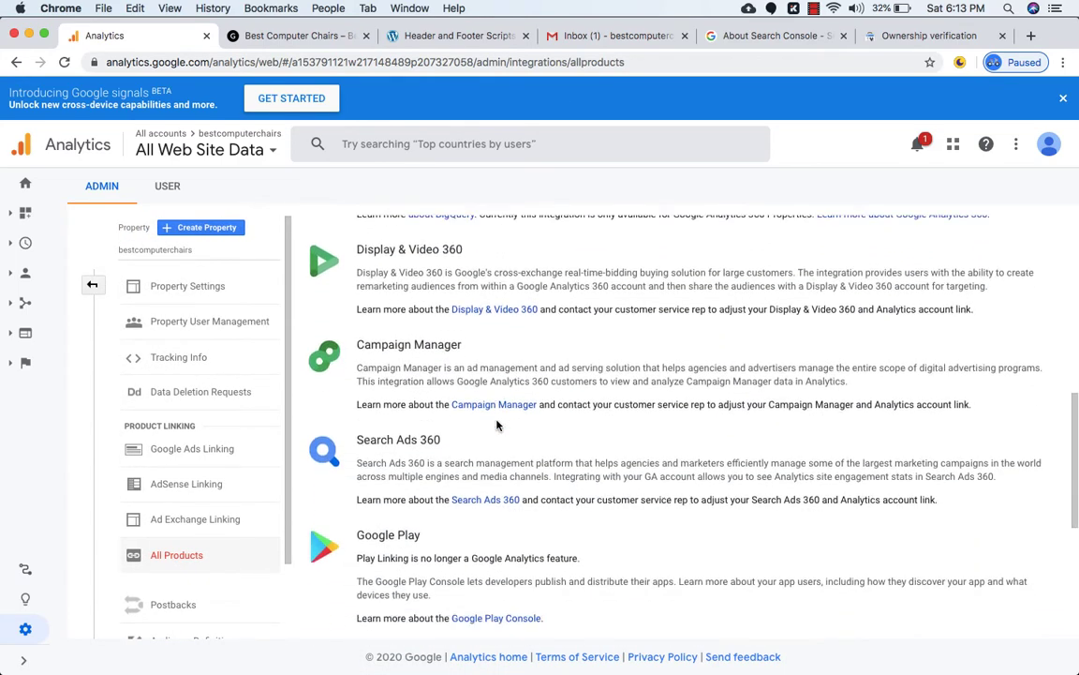
scroll(497, 425, down, 1)
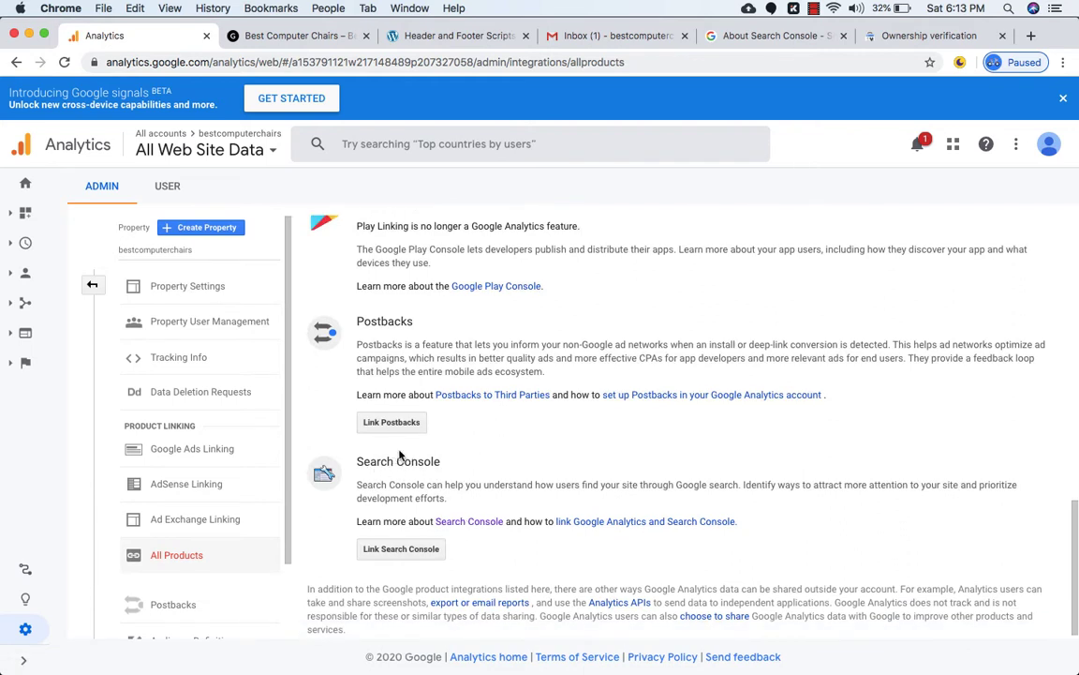
click(405, 554)
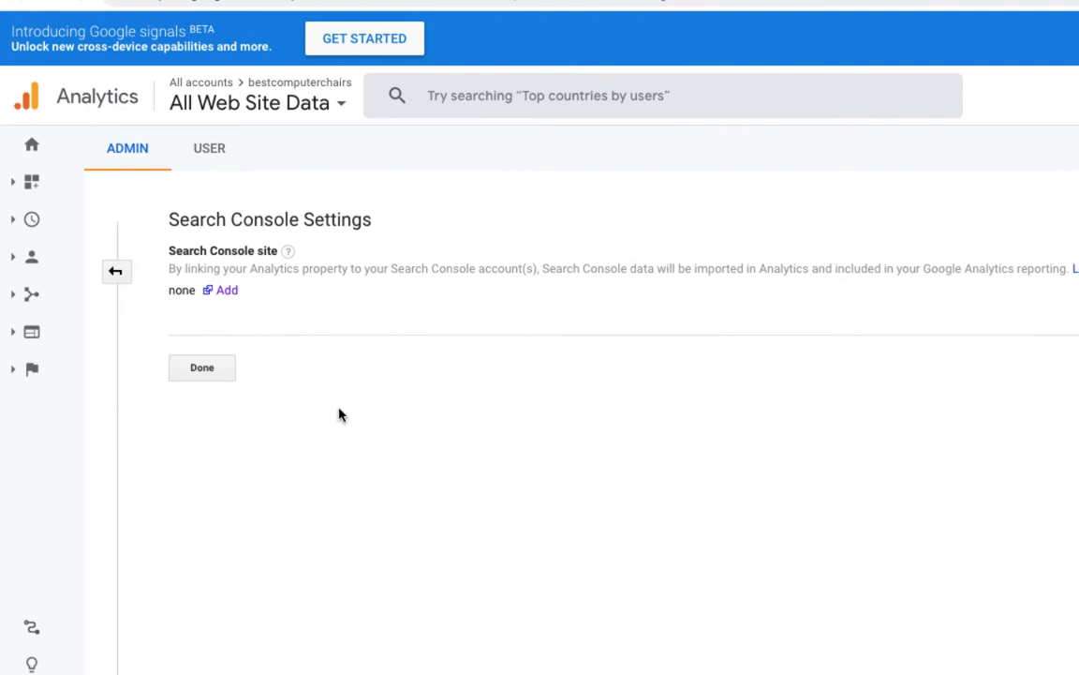
Step: Start adding a Search Console site and verify the Google account by entering its password
click(230, 292)
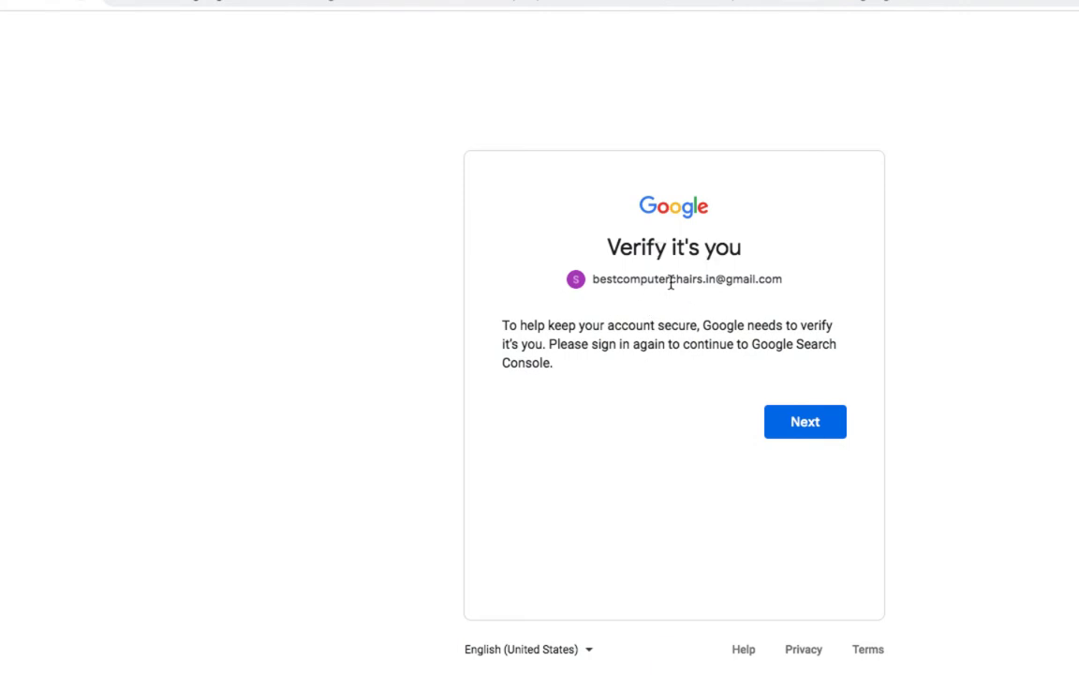
triple_click(668, 281)
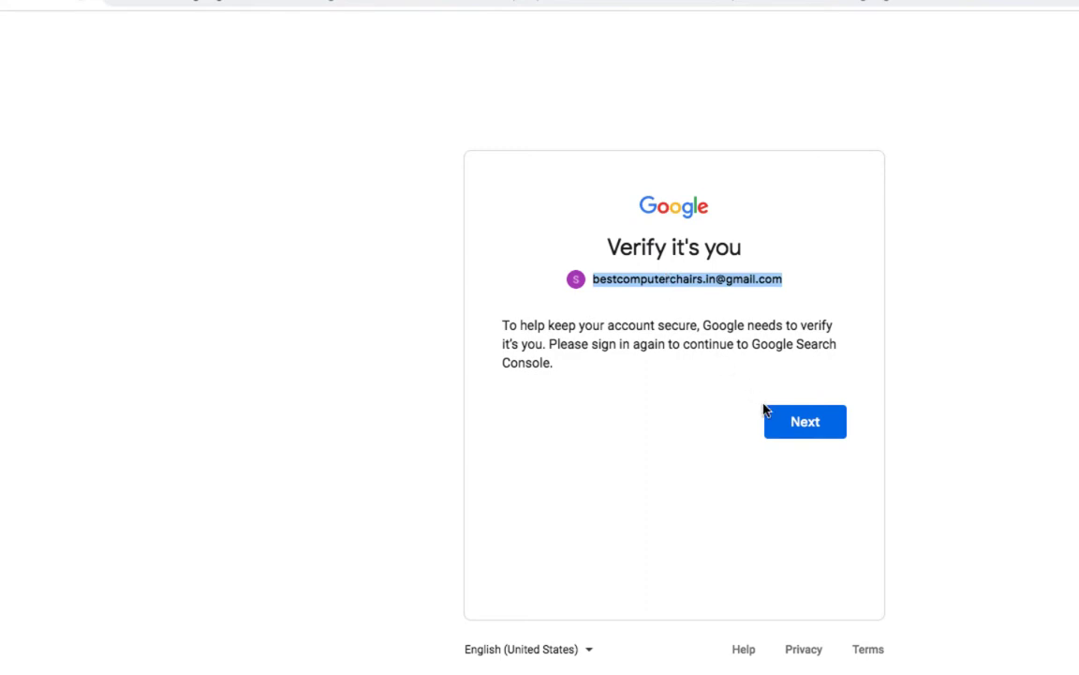
click(803, 423)
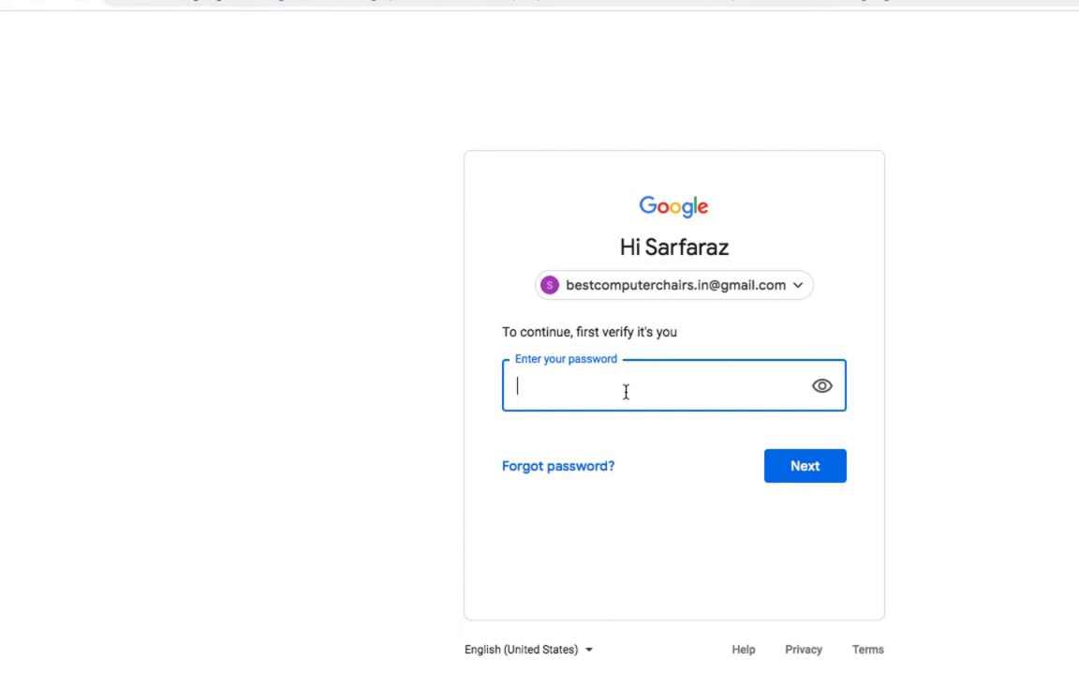
text(***********)
click(802, 465)
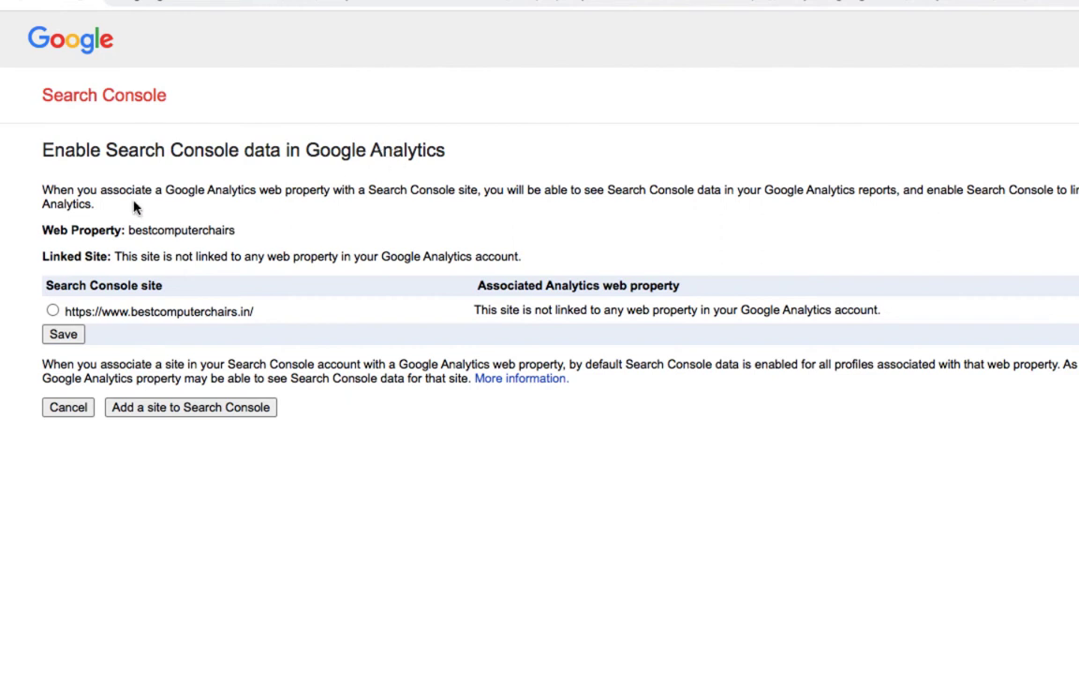
triple_click(146, 231)
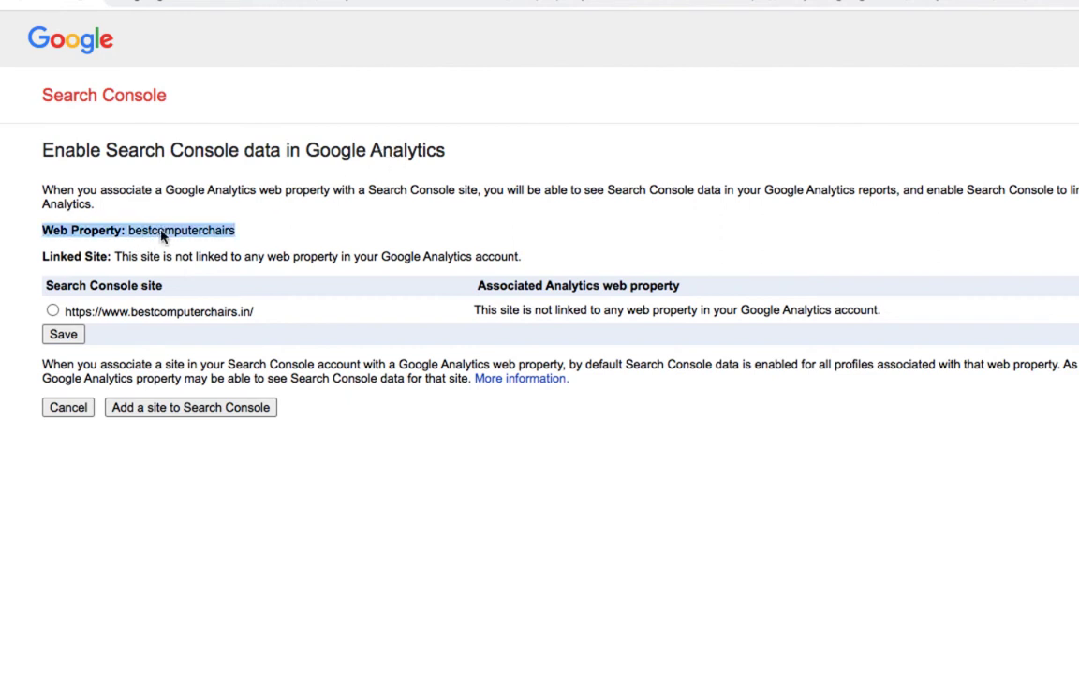
click(164, 269)
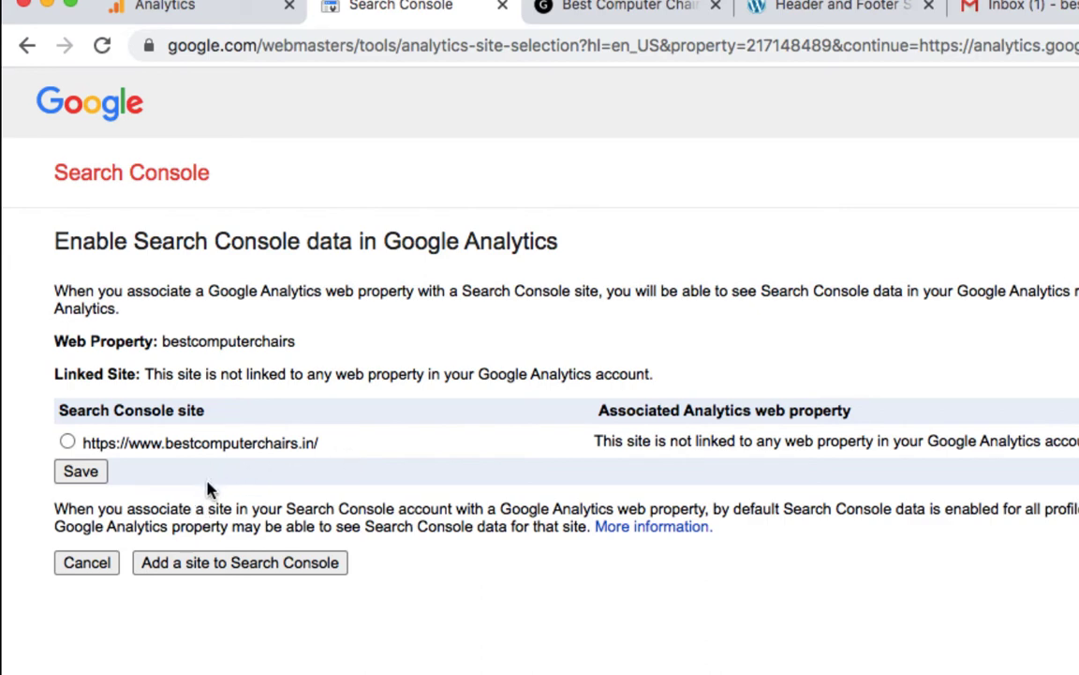
click(67, 442)
click(81, 471)
click(482, 586)
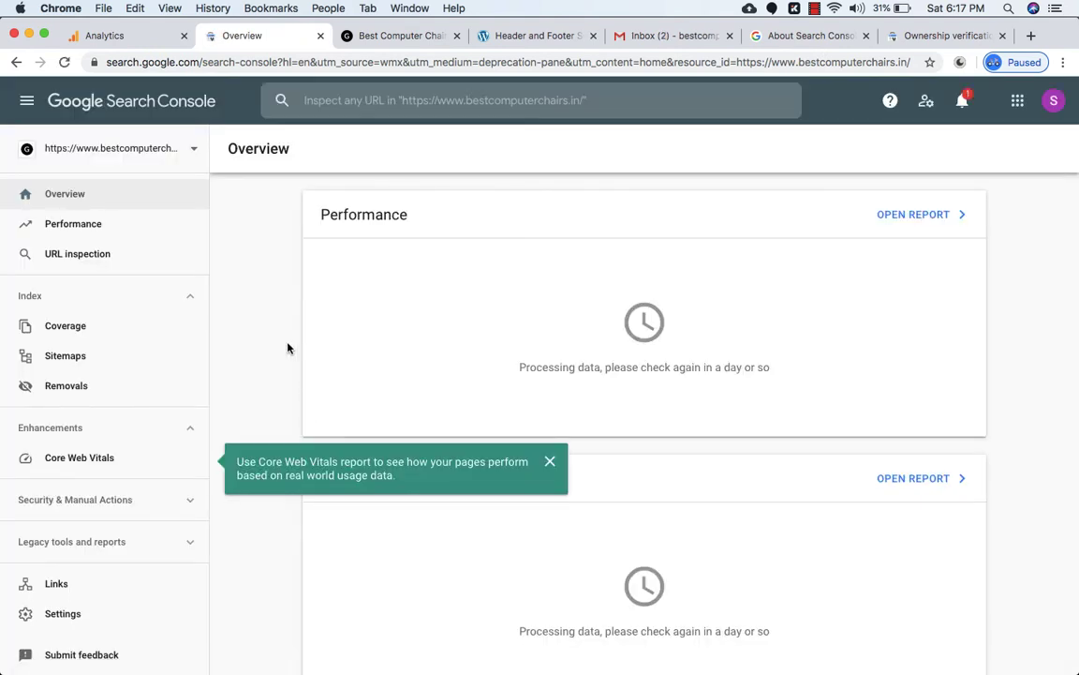
Step: Return to Google Analytics, finish the Search Console settings and review the bestcomputerchairs property settings
click(145, 38)
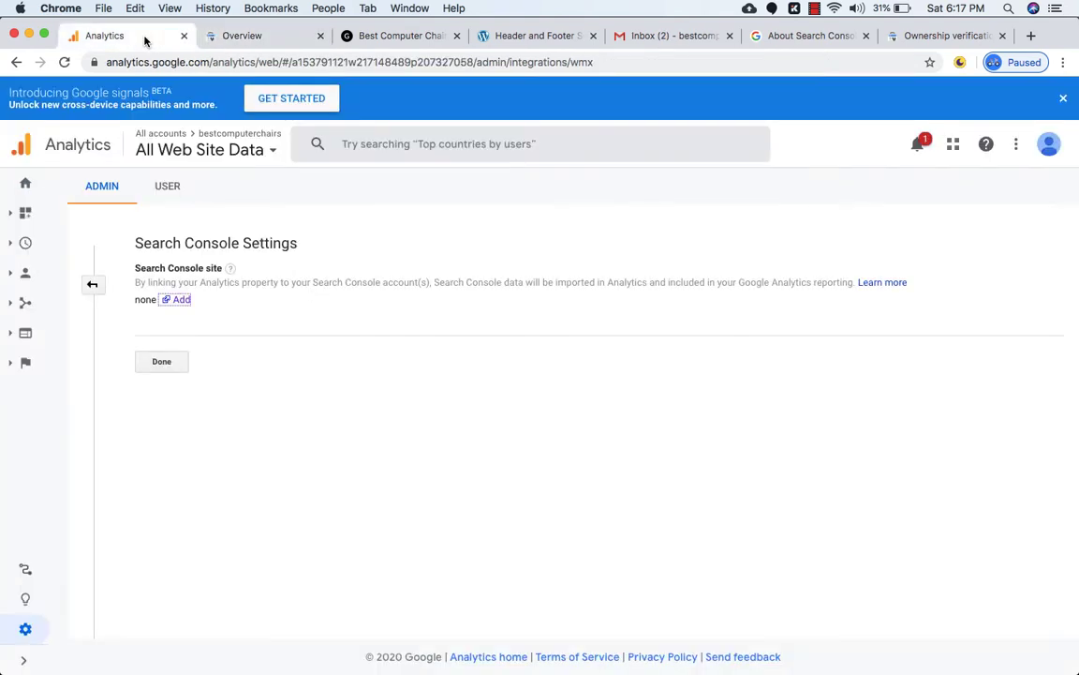
click(162, 362)
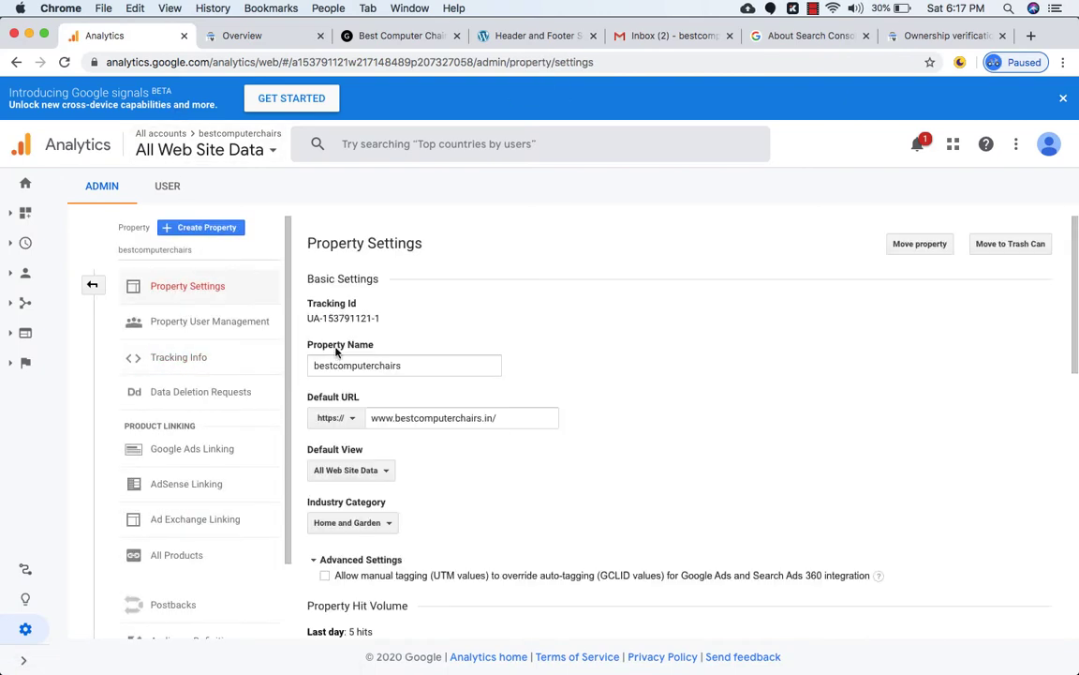
scroll(379, 393, down, 2)
scroll(379, 393, down, 6)
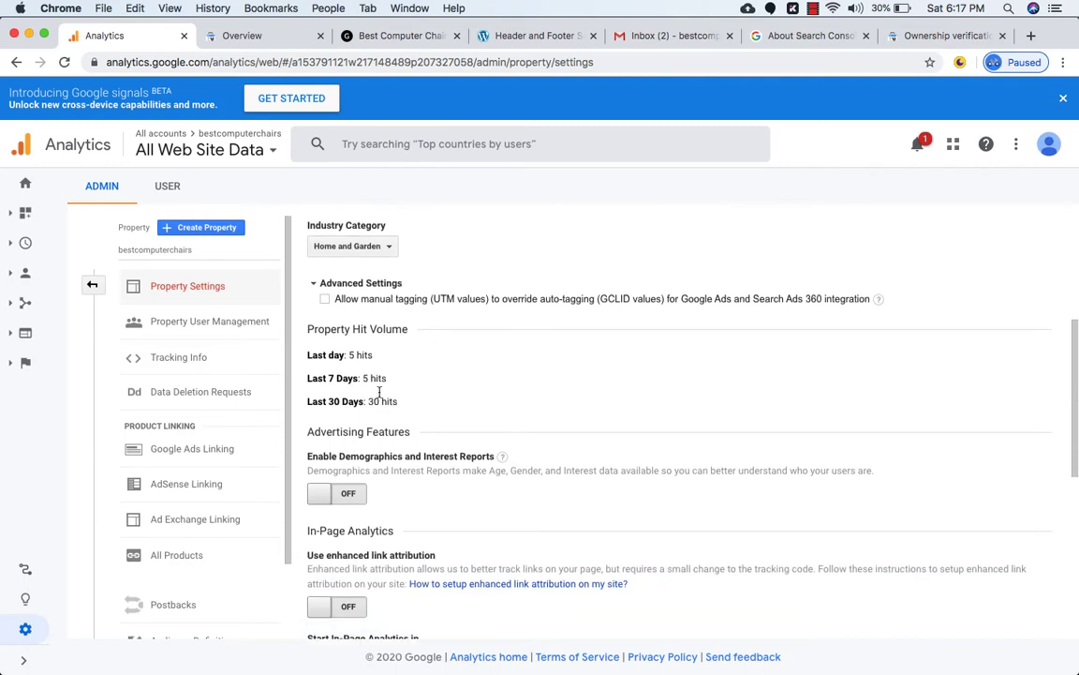
scroll(380, 392, up, 8)
scroll(380, 391, down, 4)
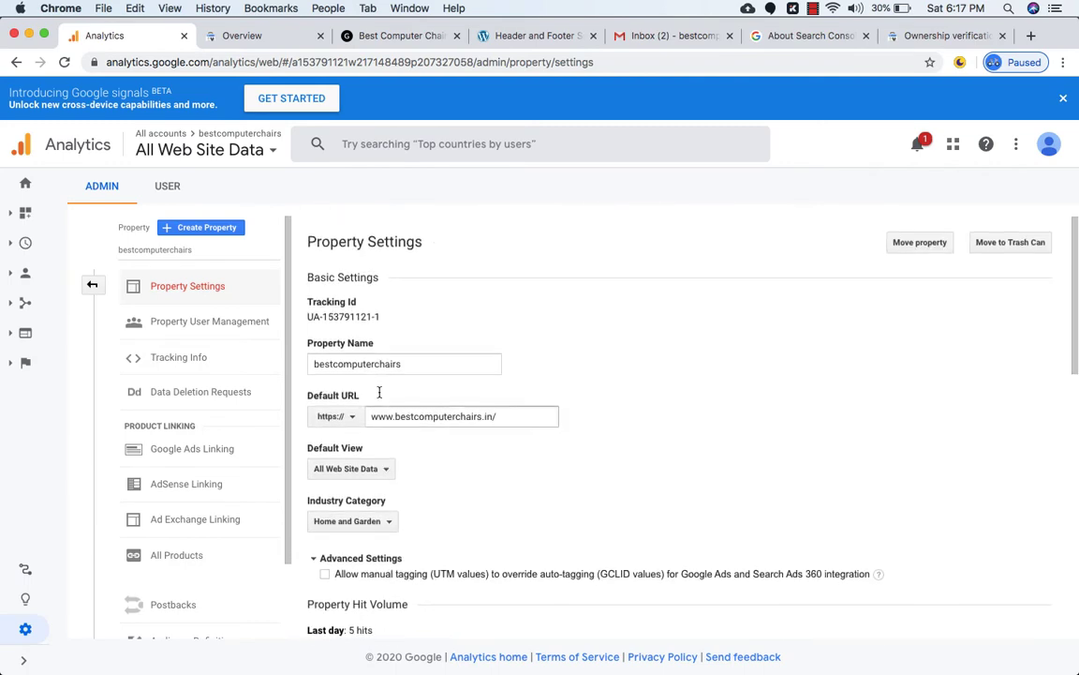
Step: Save the bestcomputerchairs property settings
scroll(380, 395, down, 12)
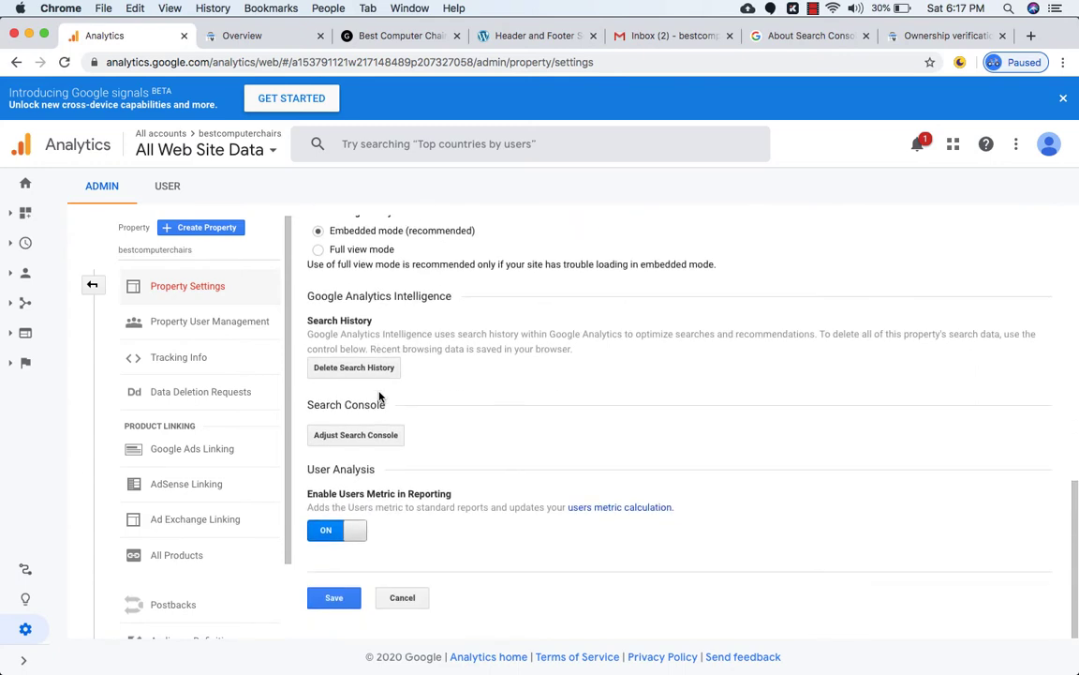
click(337, 600)
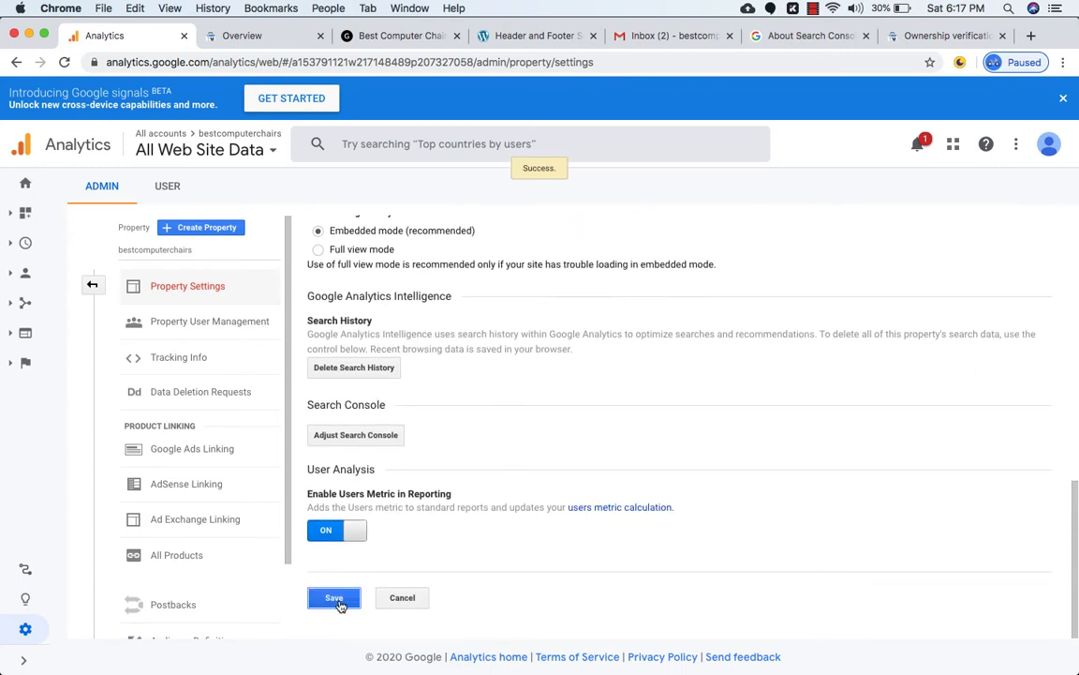
double_click(539, 167)
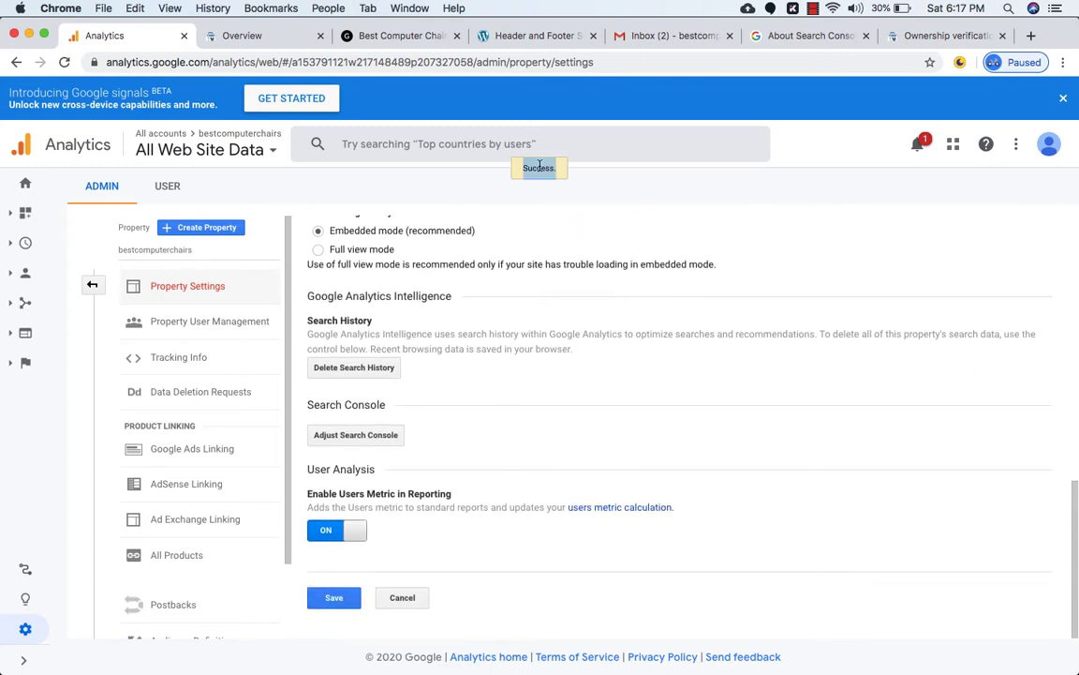
scroll(456, 263, up, 15)
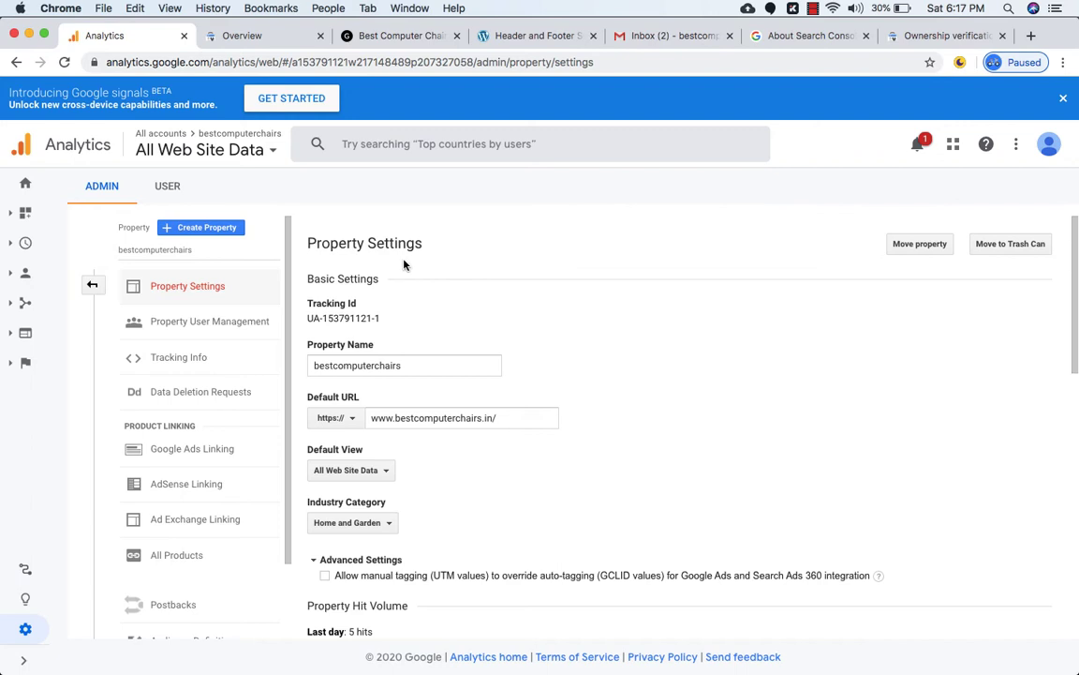
Step: View the Search Console Landing Pages and Queries acquisition reports for the bestcomputerchairs property
click(28, 184)
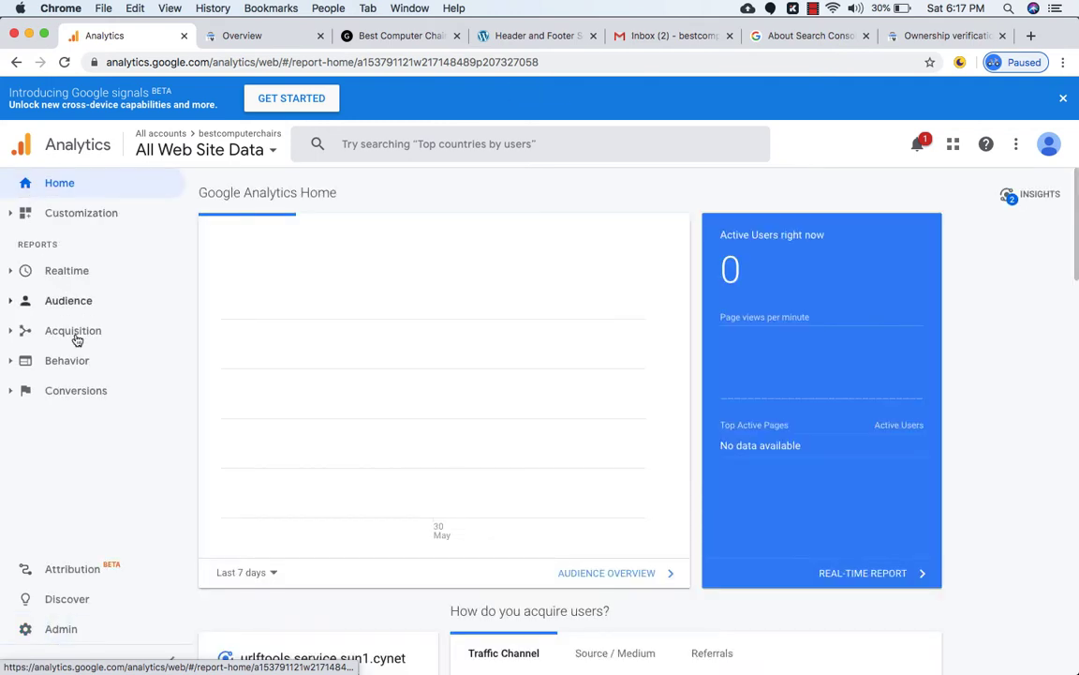
click(74, 330)
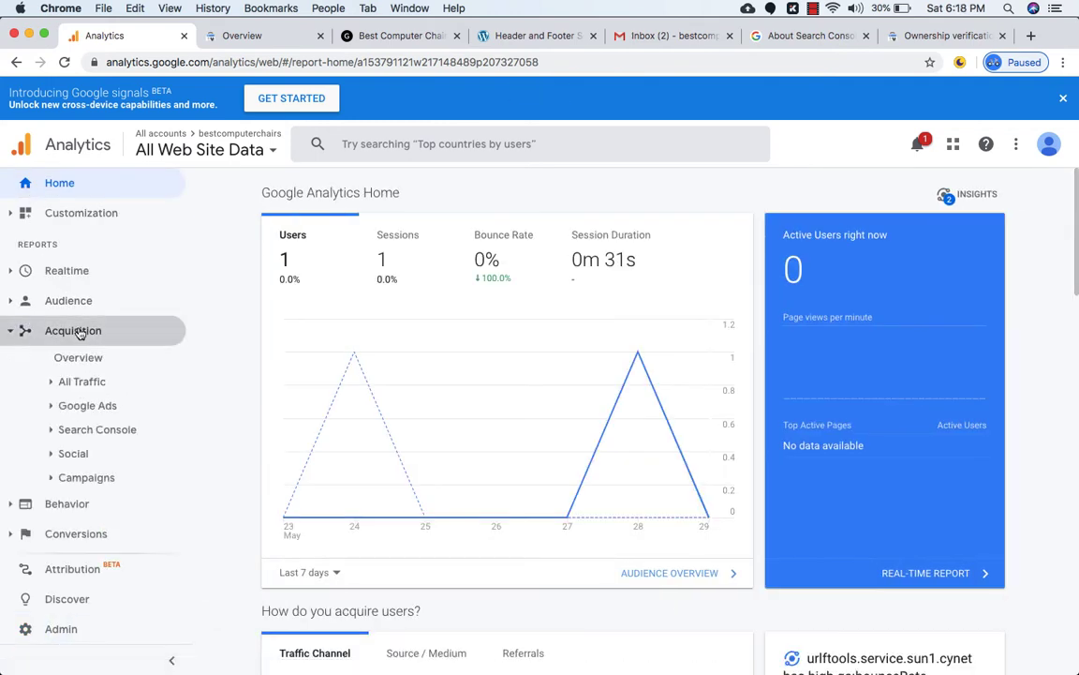
click(75, 429)
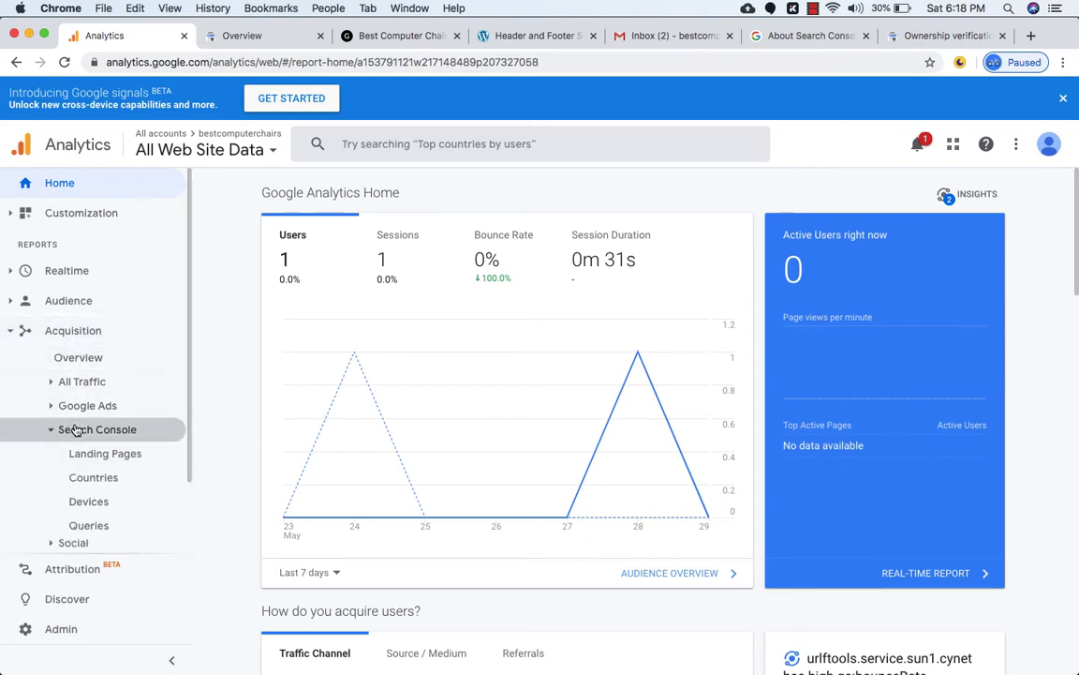
click(82, 455)
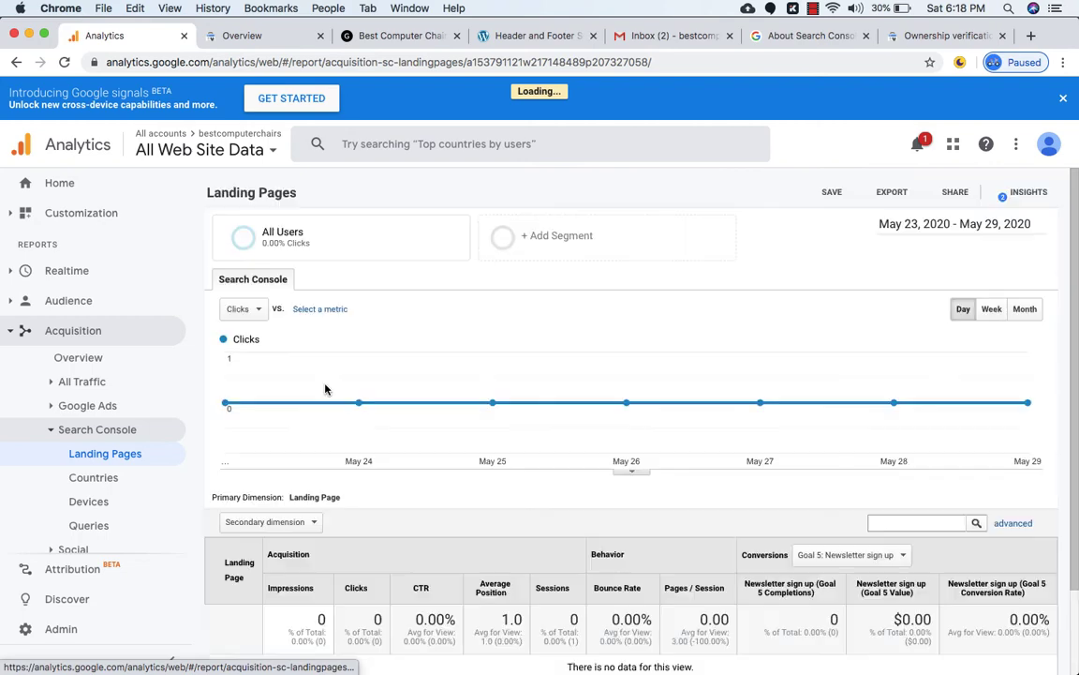
scroll(393, 419, down, 2)
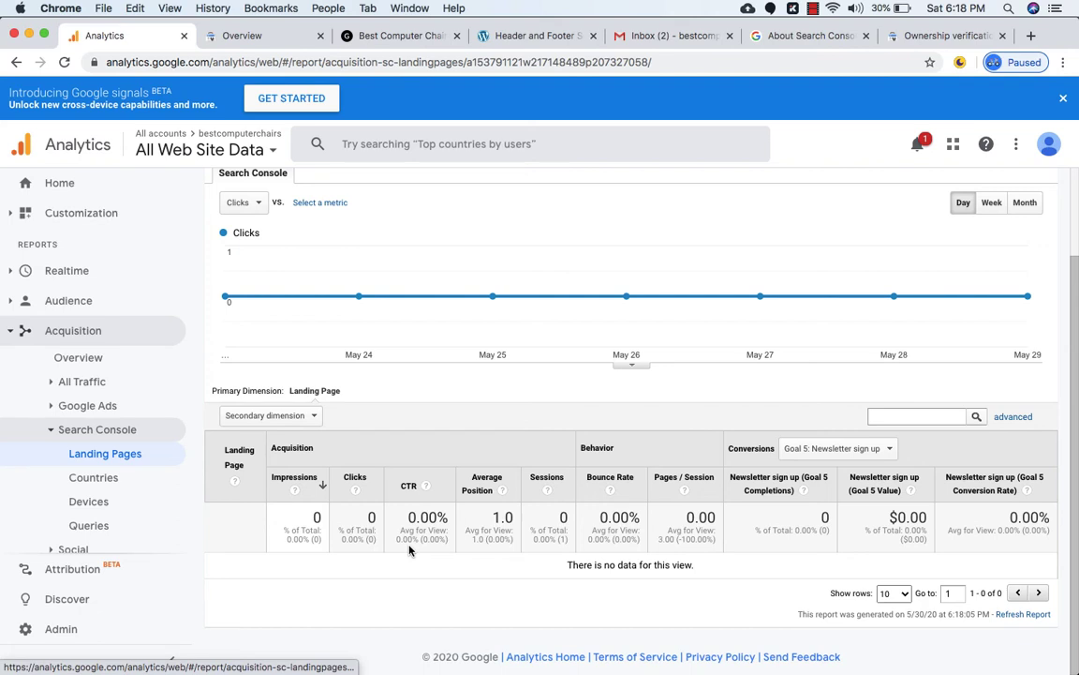
click(90, 528)
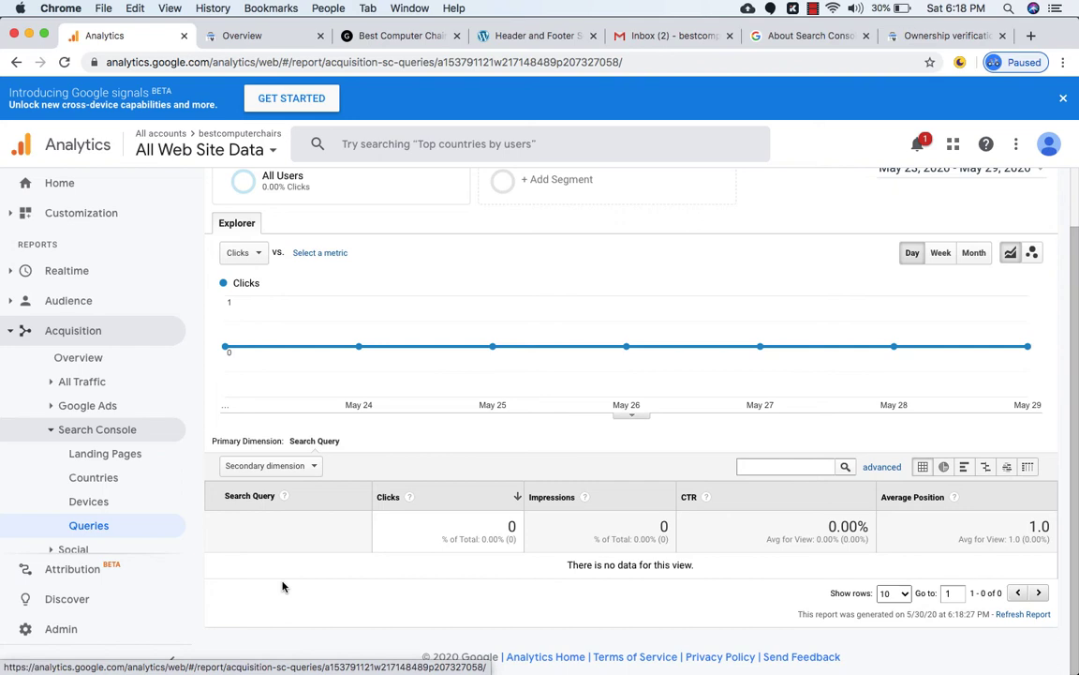
Step: Switch to Gmail and read the two Google Search Console messages about bestcomputerchairs.in, returning to the inbox after each
click(669, 34)
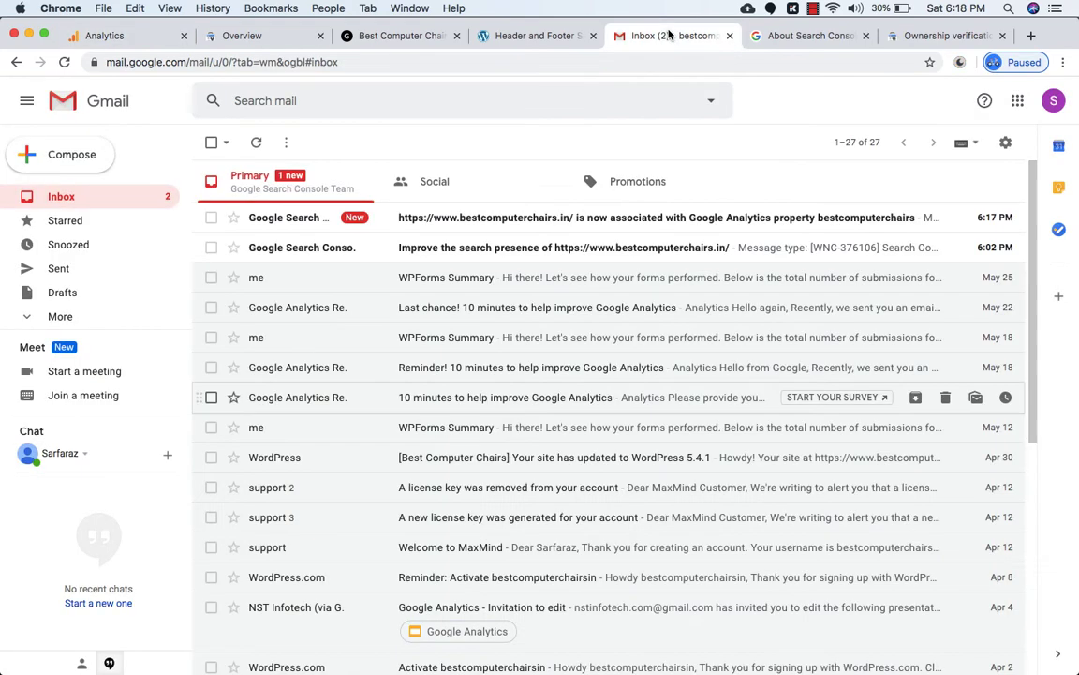
click(484, 245)
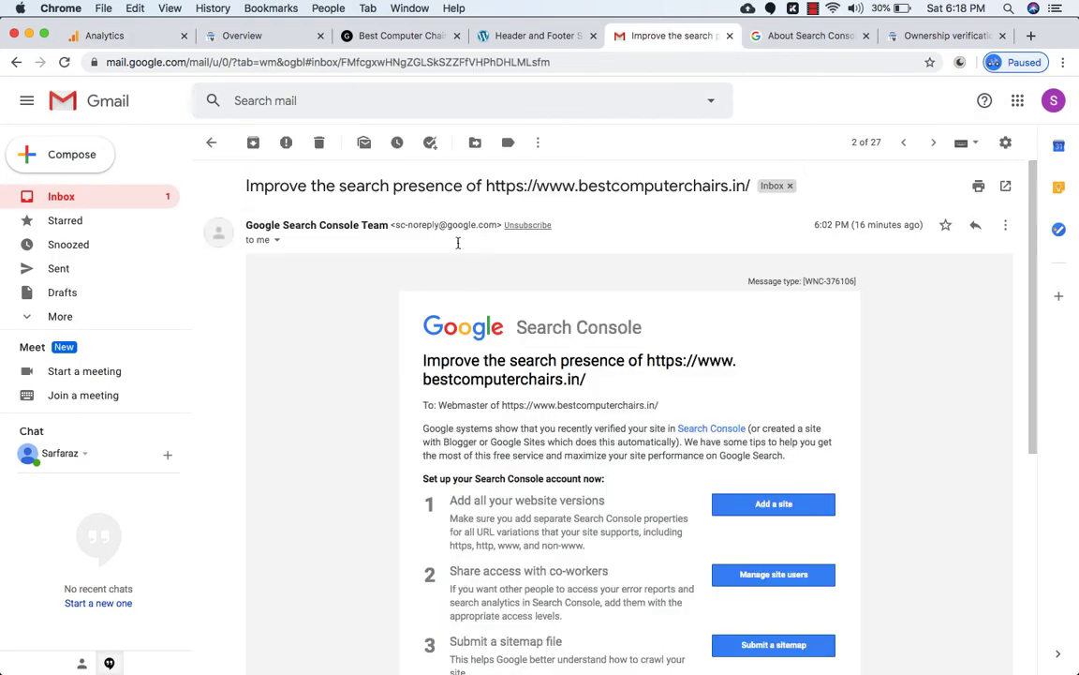
click(211, 142)
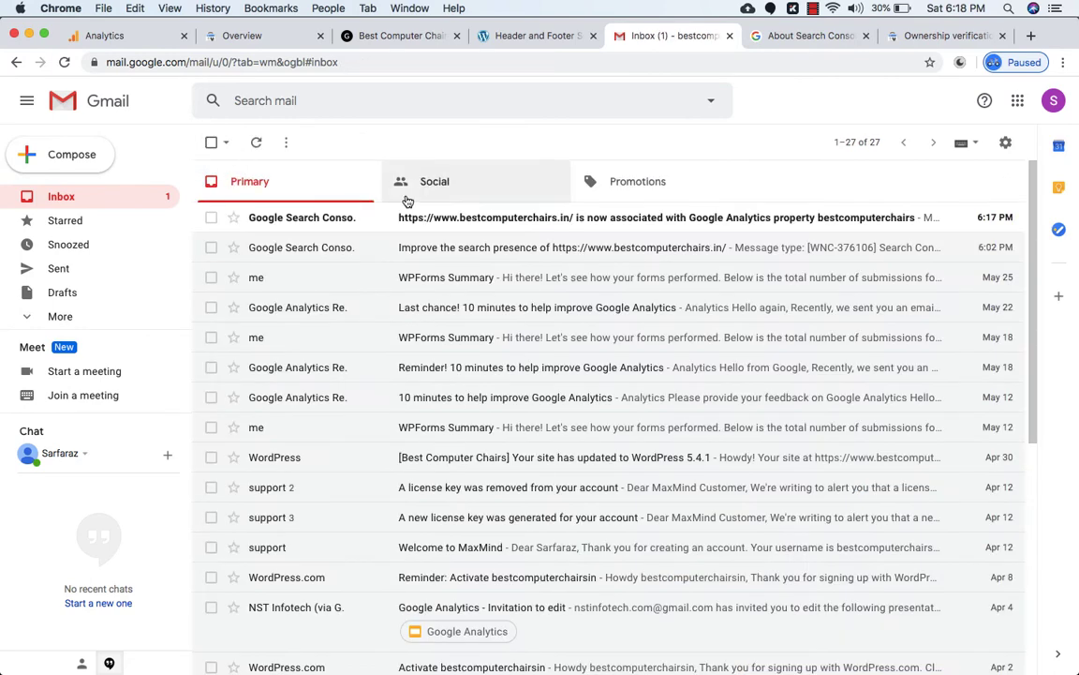
click(464, 216)
scroll(506, 364, down, 2)
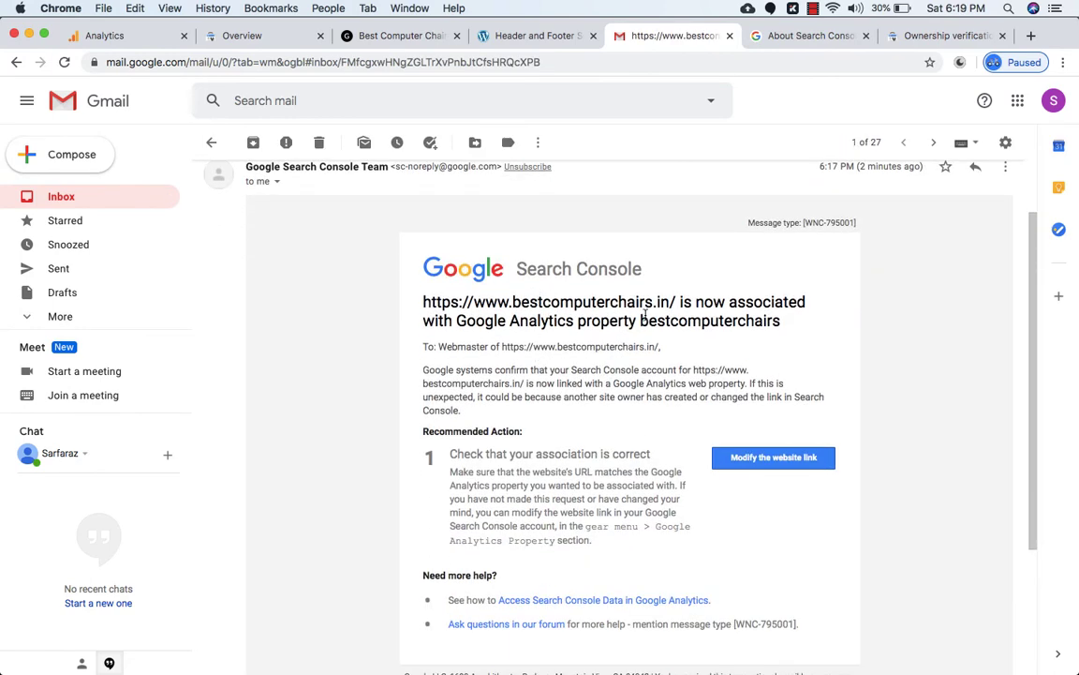
scroll(702, 328, up, 2)
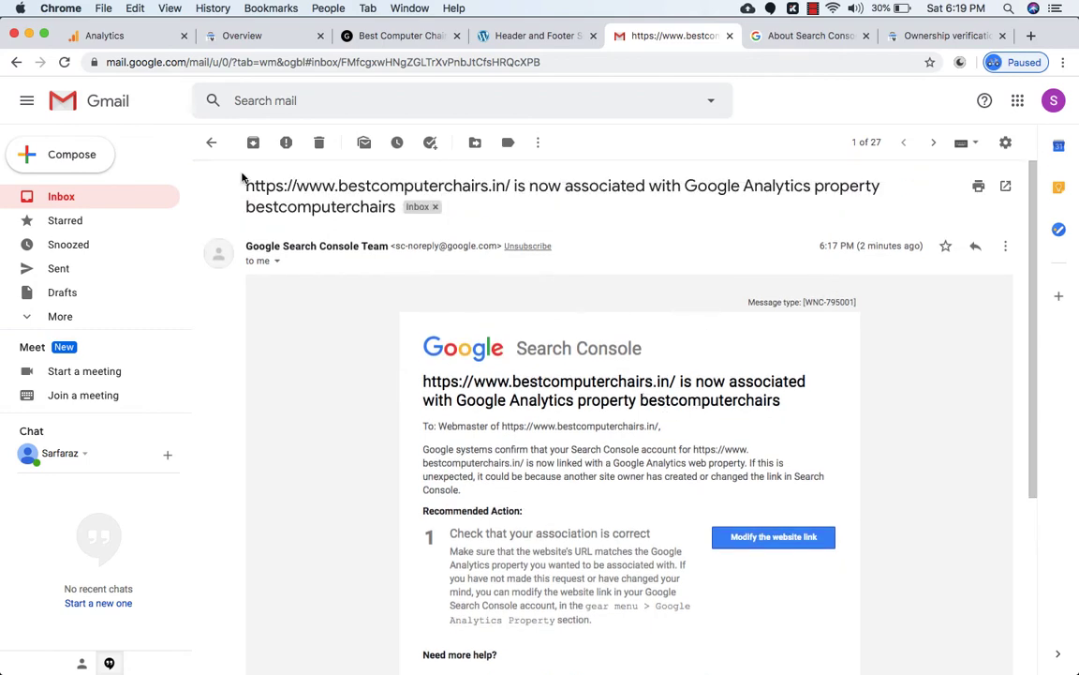
click(212, 142)
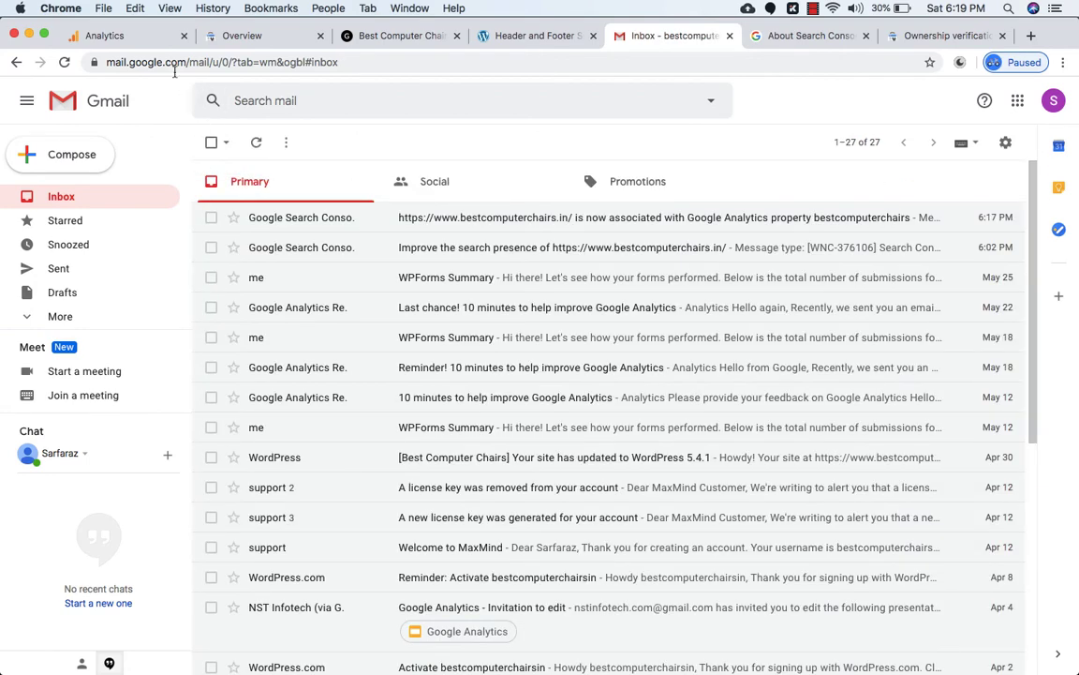
click(154, 47)
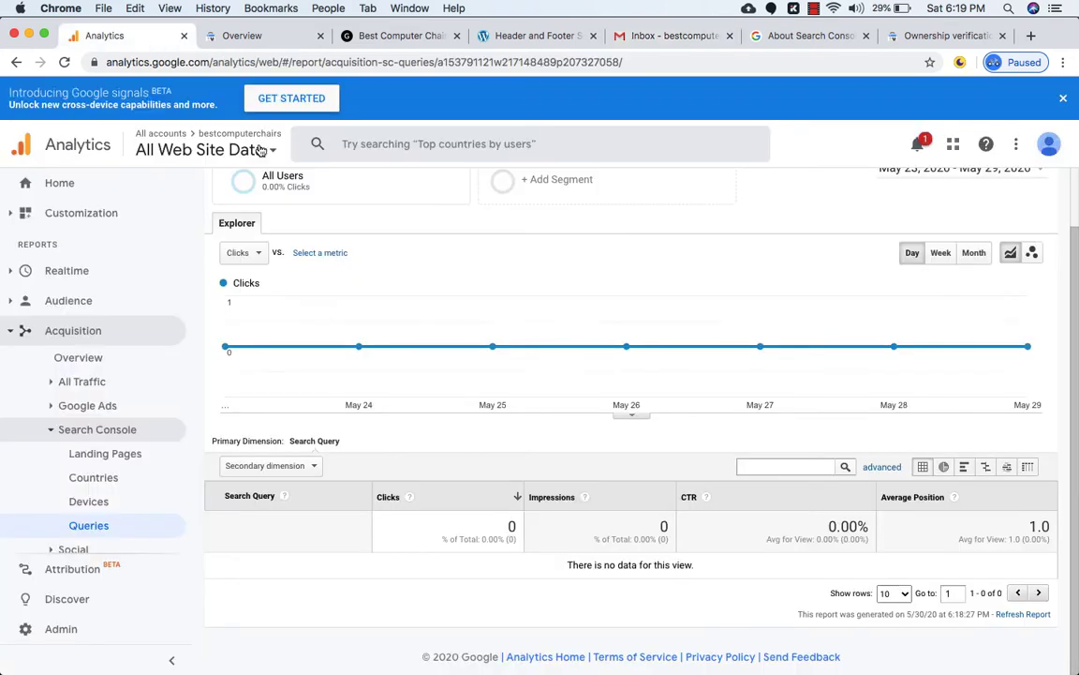
click(329, 8)
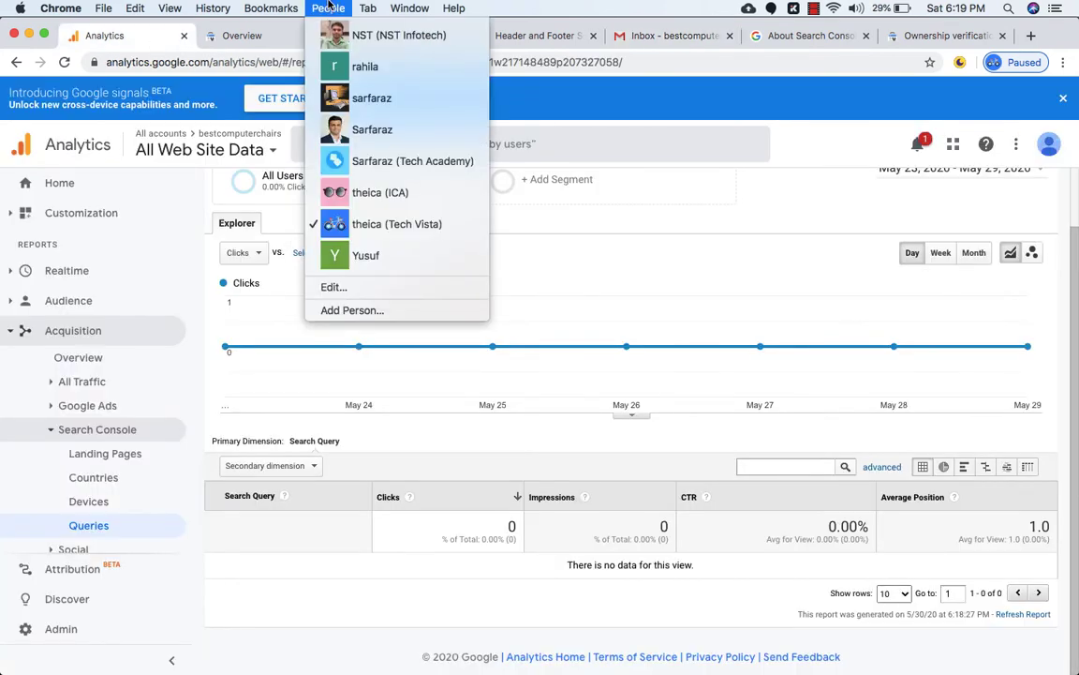
click(349, 35)
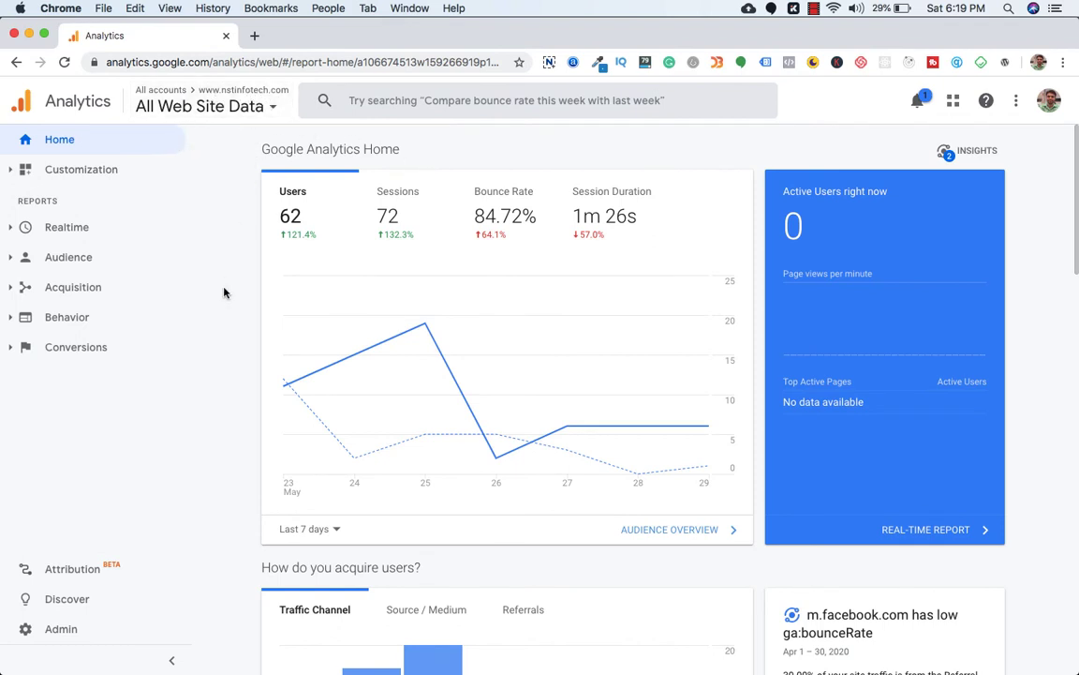
click(78, 297)
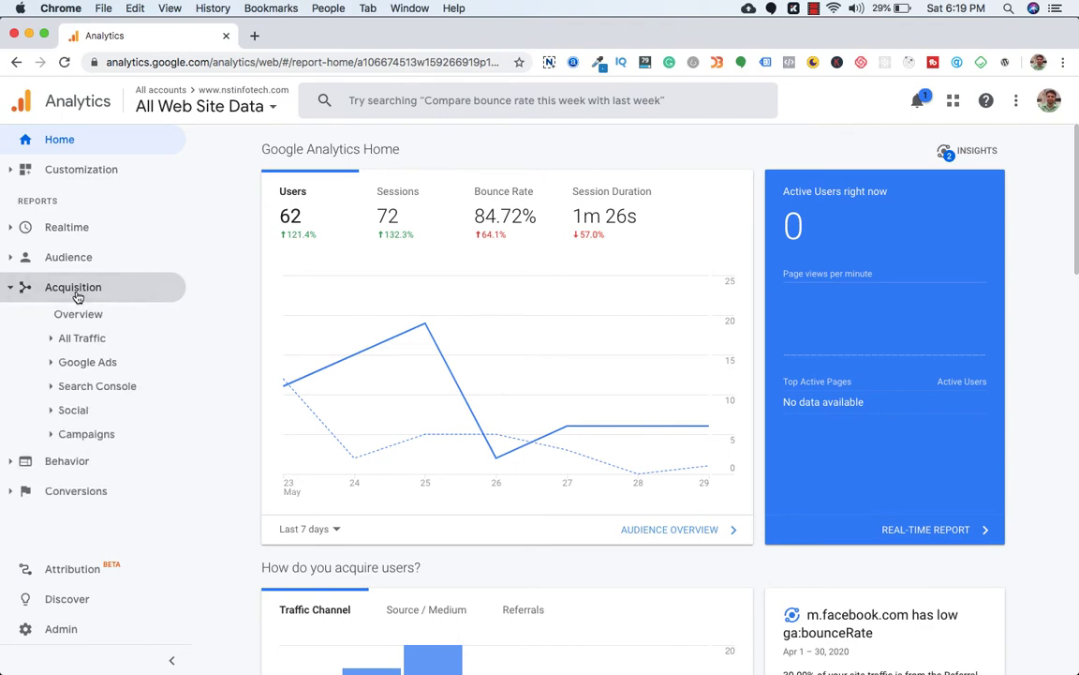
click(77, 386)
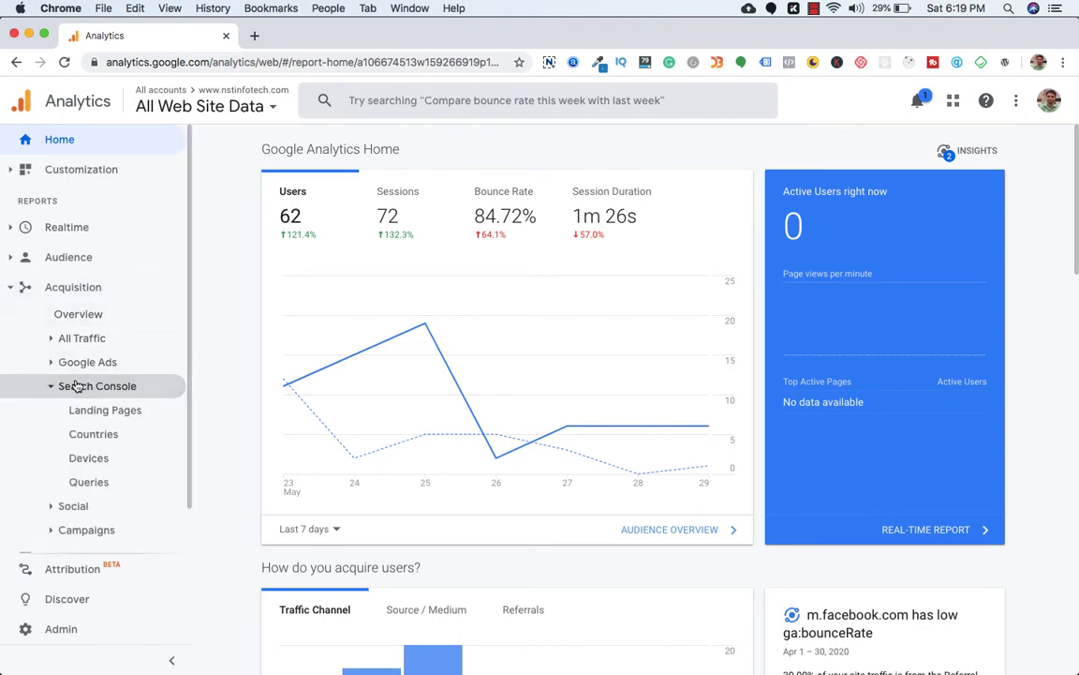
click(87, 483)
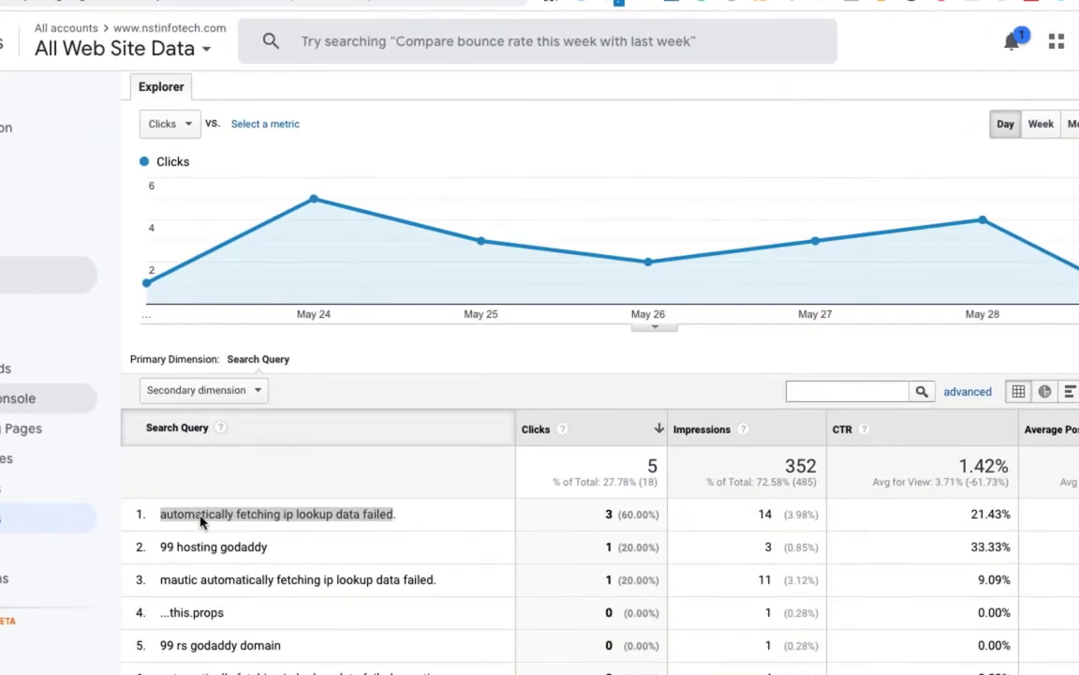
scroll(284, 493, down, 1)
scroll(289, 494, down, 1)
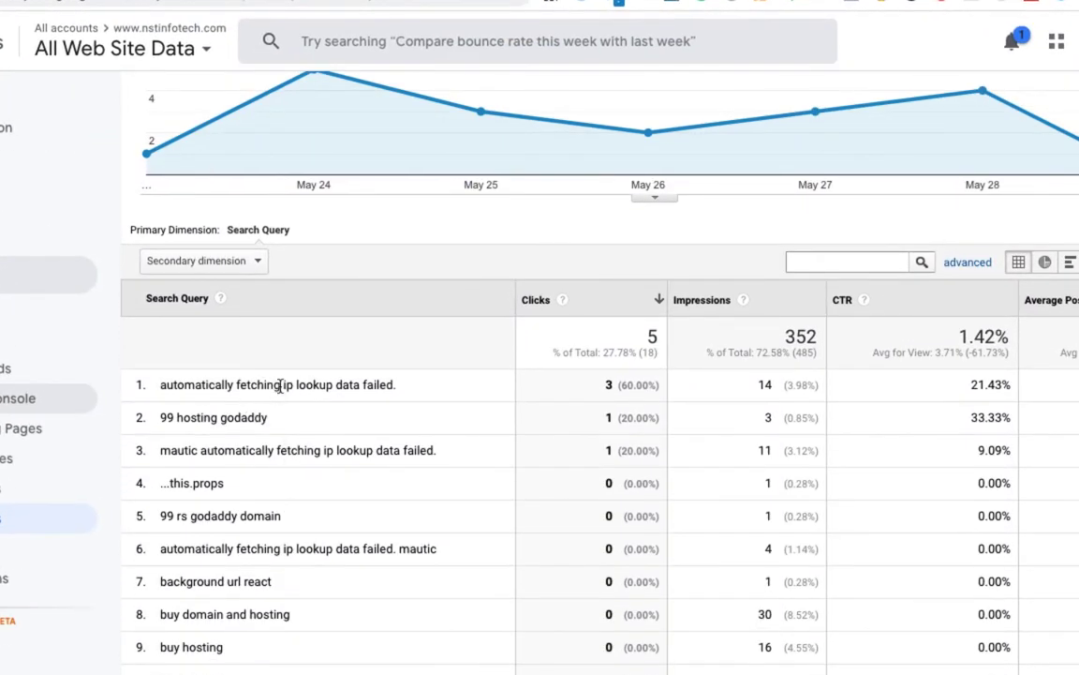
scroll(281, 385, up, 1)
Step: Copy the first search query, "automatically fetching ip lookup data failed", and search Google for it in a new browser tab
triple_click(212, 426)
key(super+c)
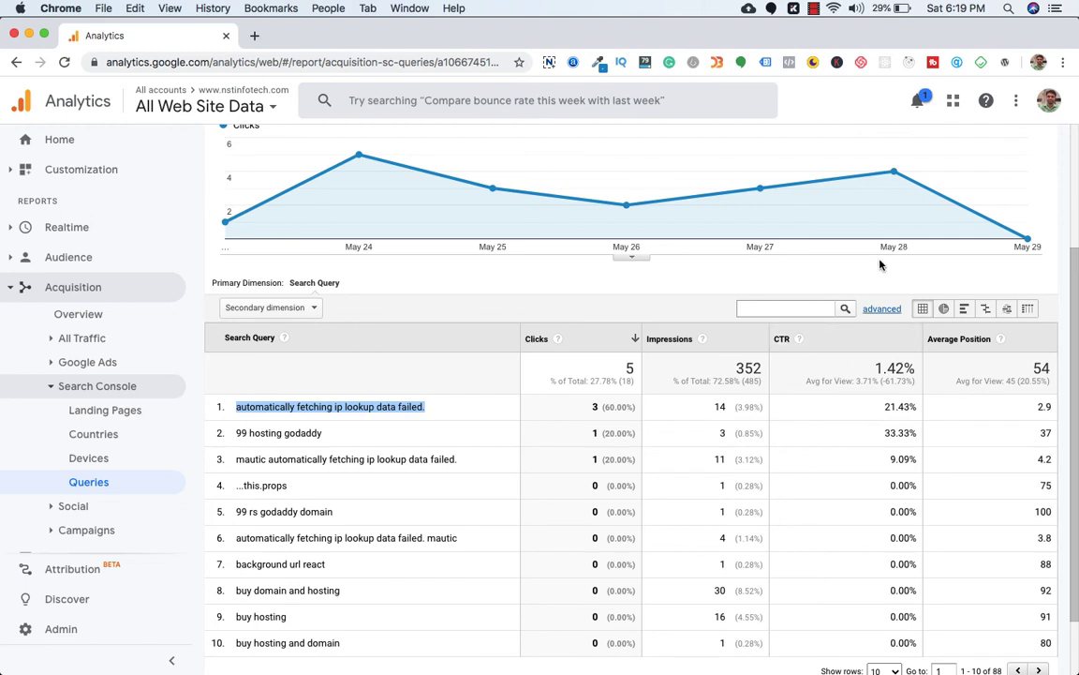
click(254, 36)
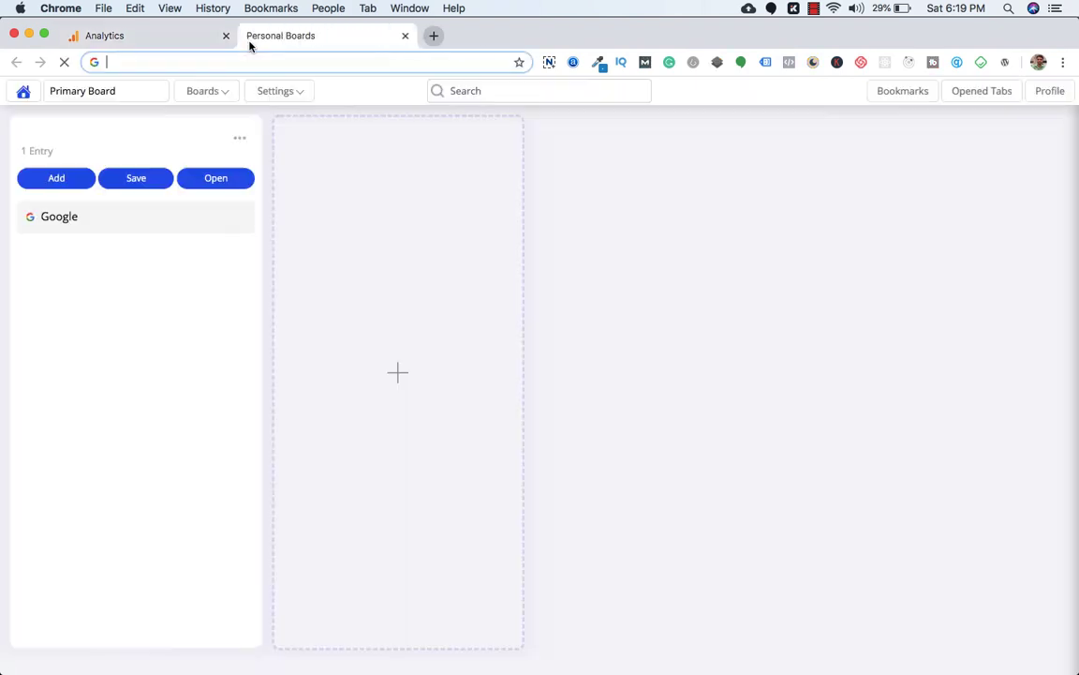
key(super+v)
key(Return)
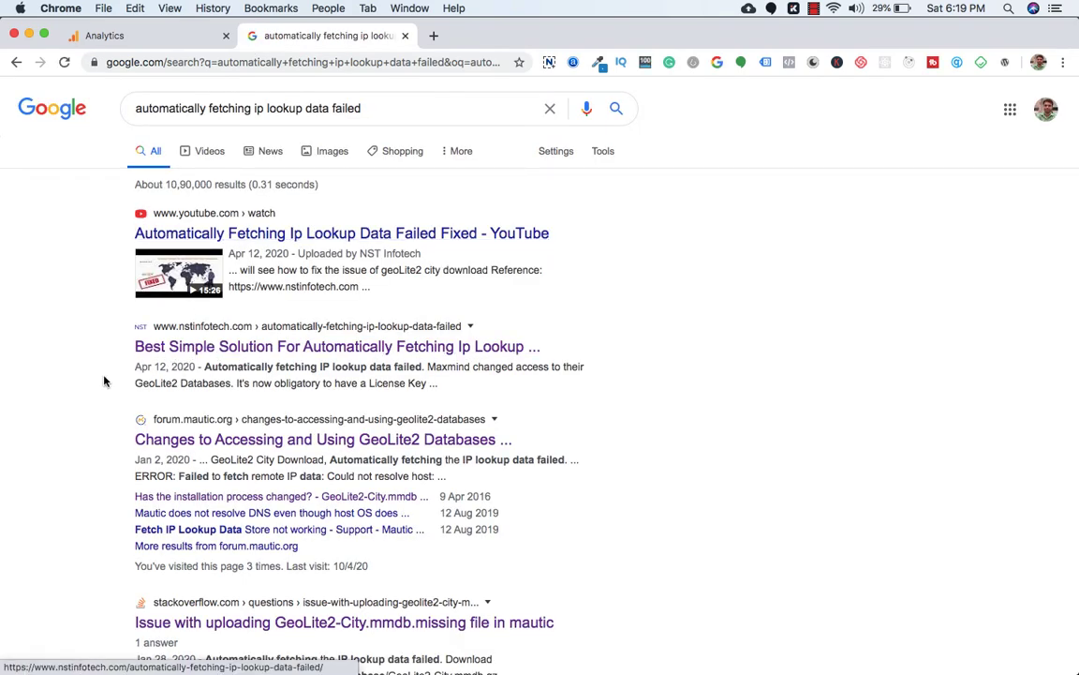
Step: Open the nstinfotech.com article from the search results, skim through it and return to the results
click(173, 353)
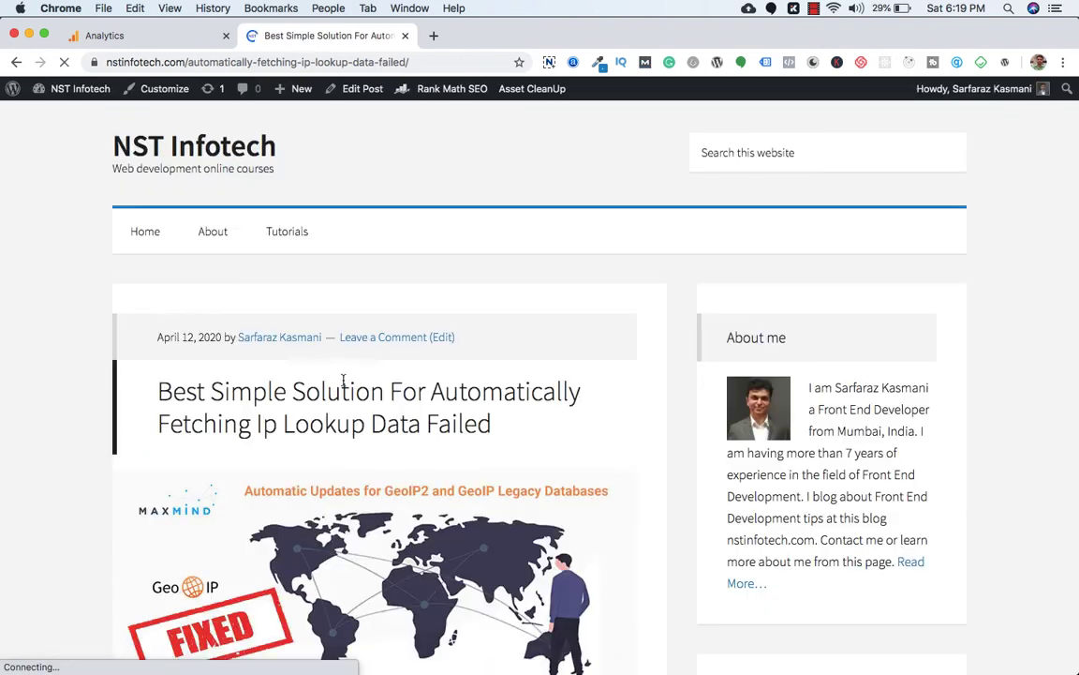
scroll(343, 380, down, 10)
scroll(347, 384, up, 4)
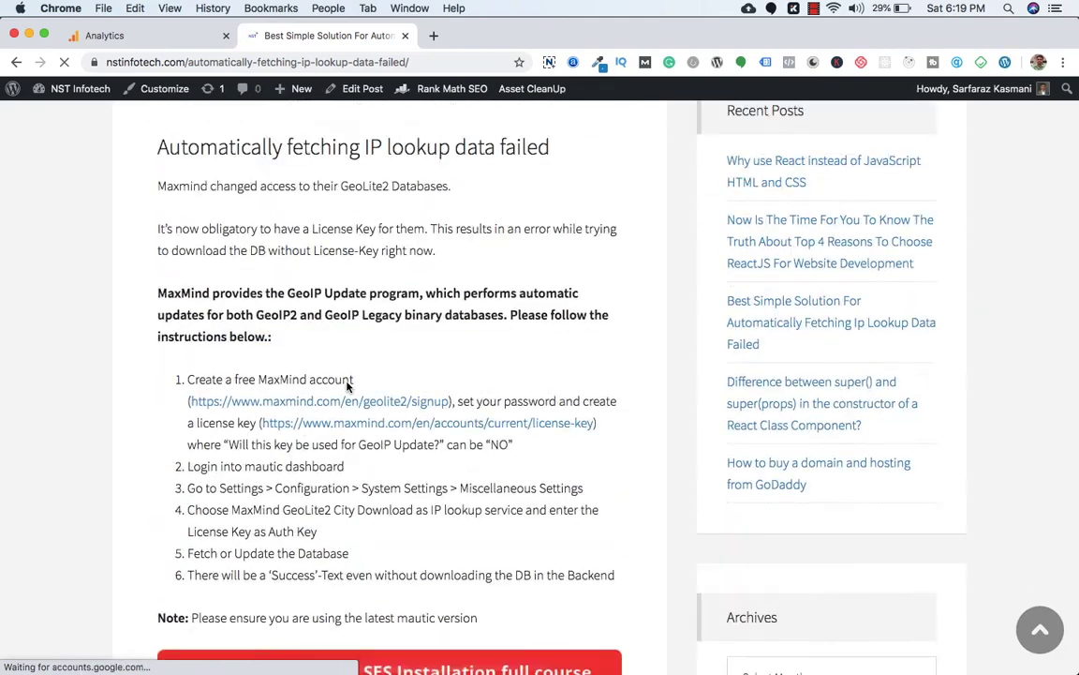
scroll(347, 385, up, 10)
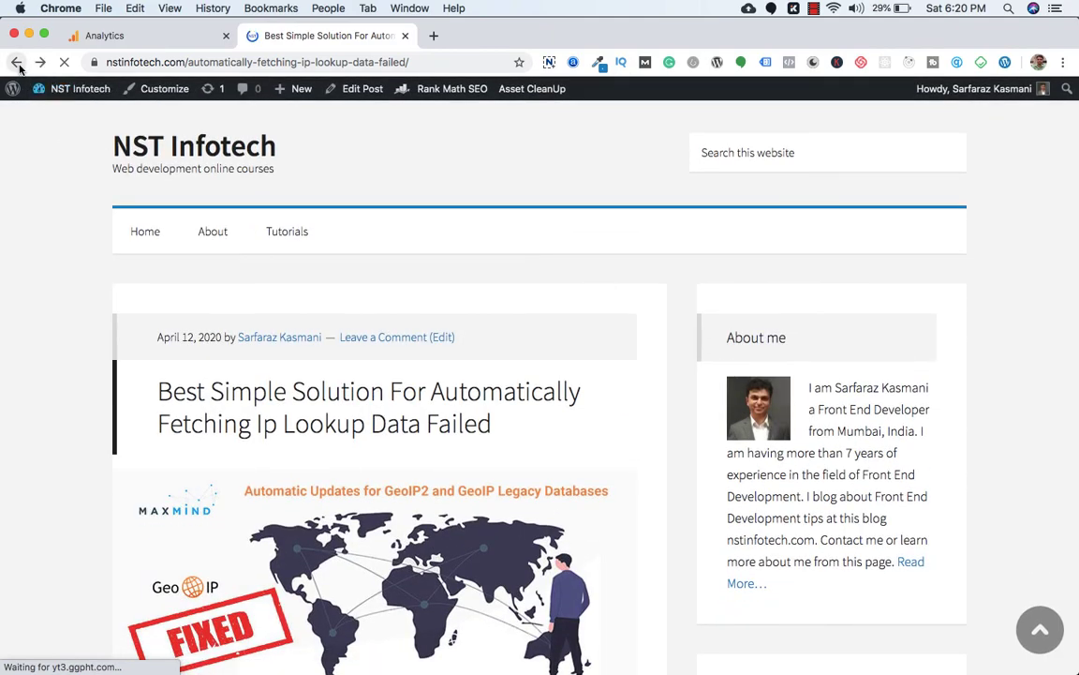
click(17, 63)
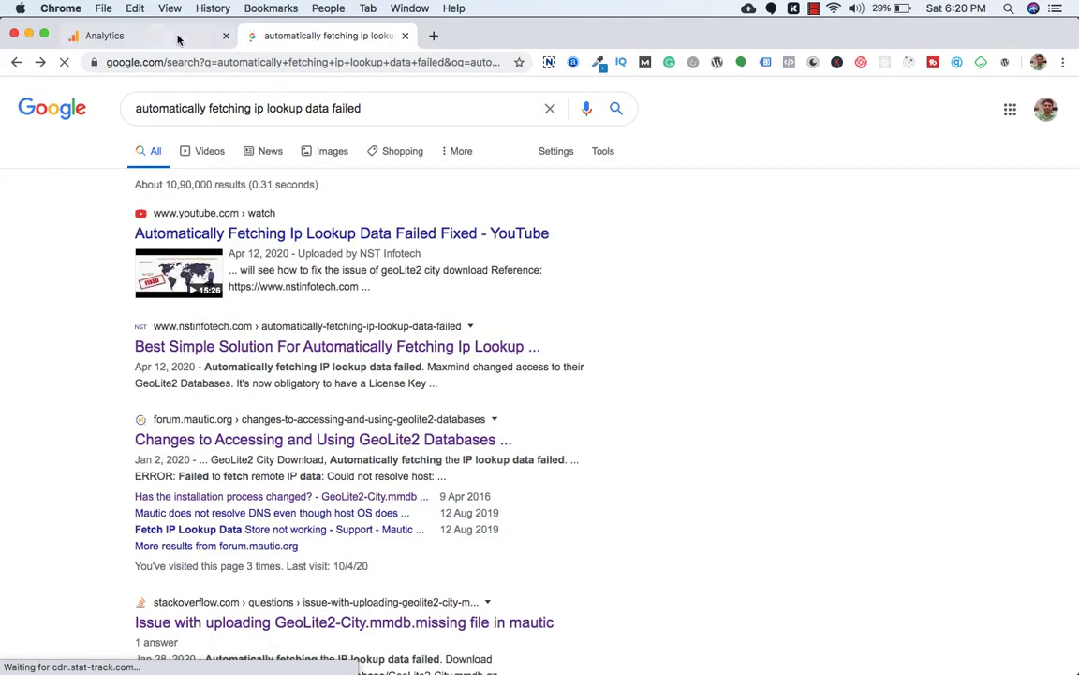
click(178, 38)
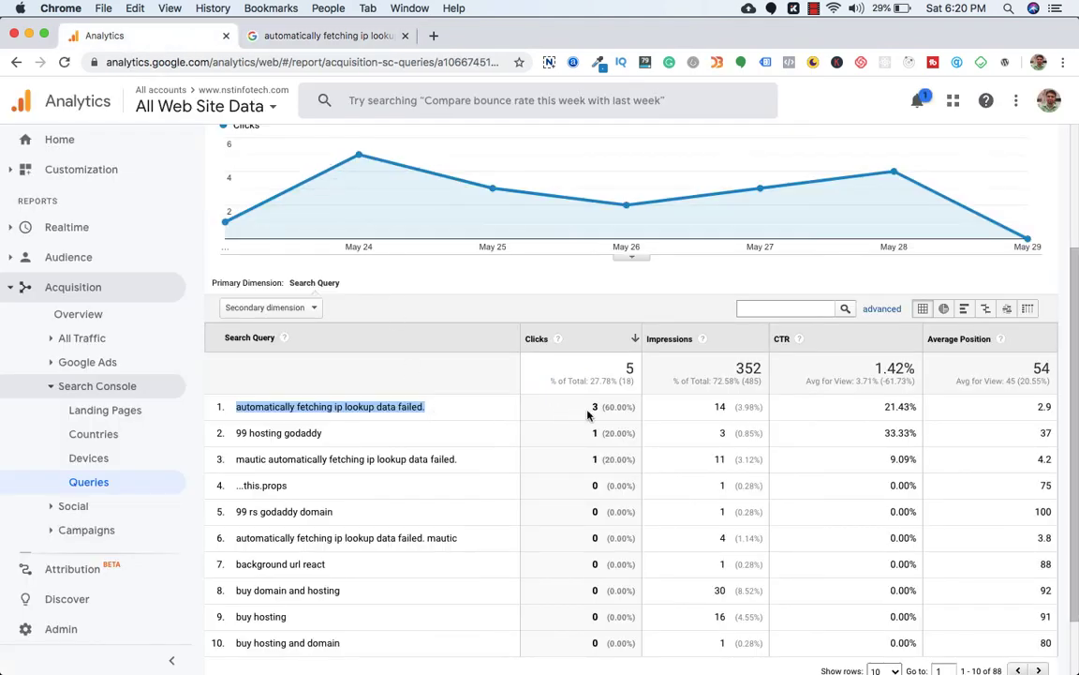
click(589, 413)
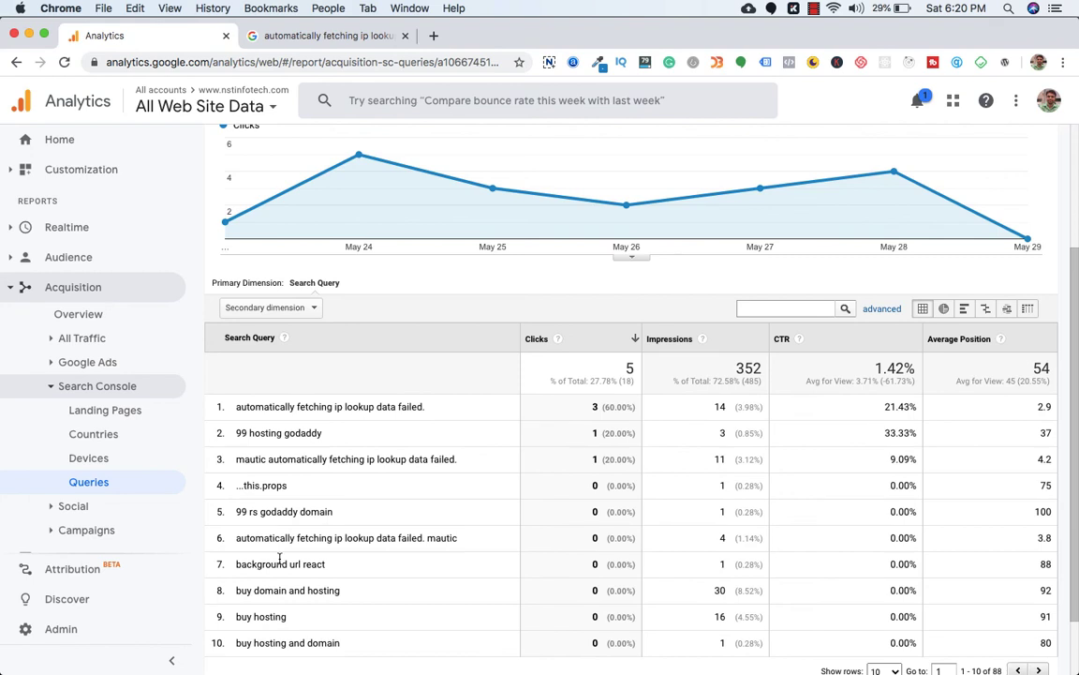
click(95, 412)
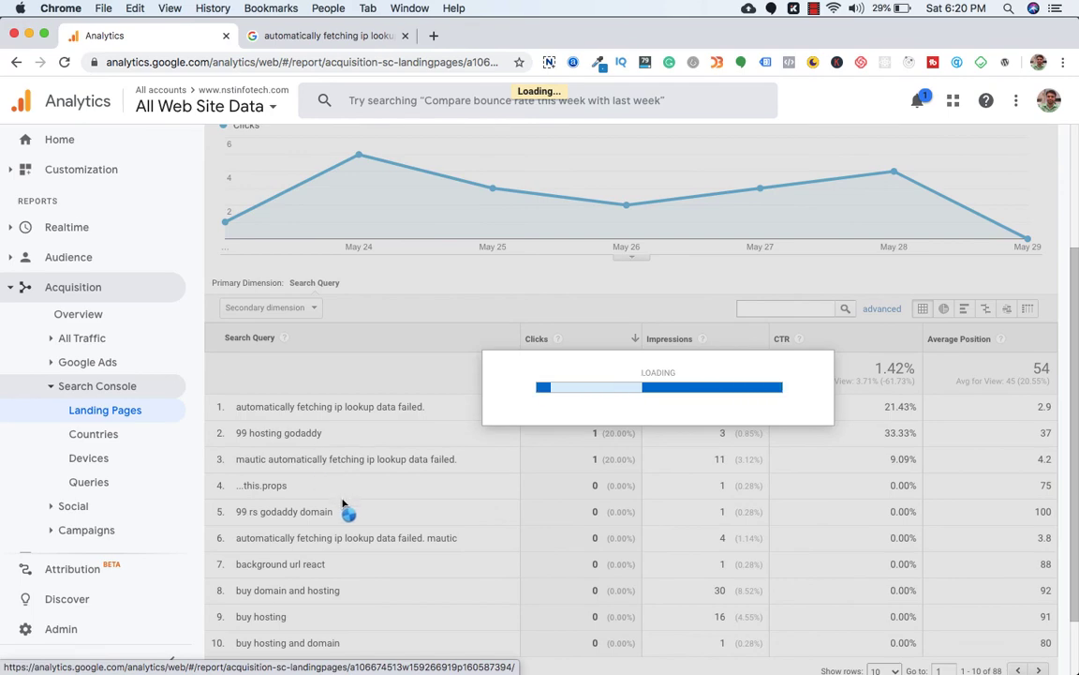
scroll(375, 520, down, 3)
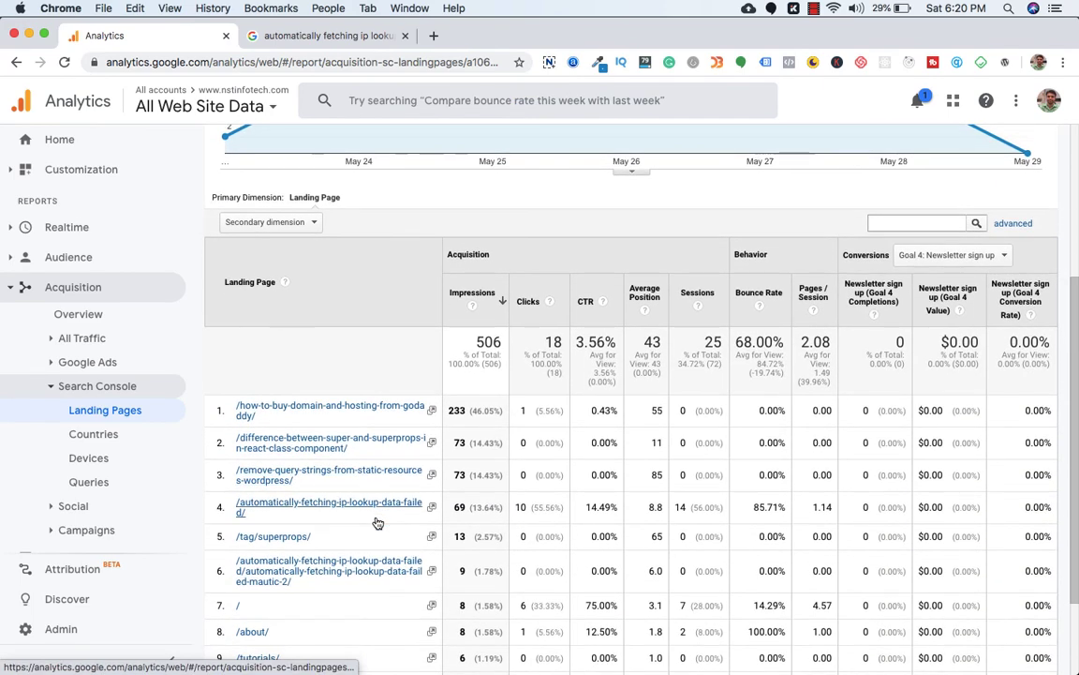
scroll(378, 522, down, 1)
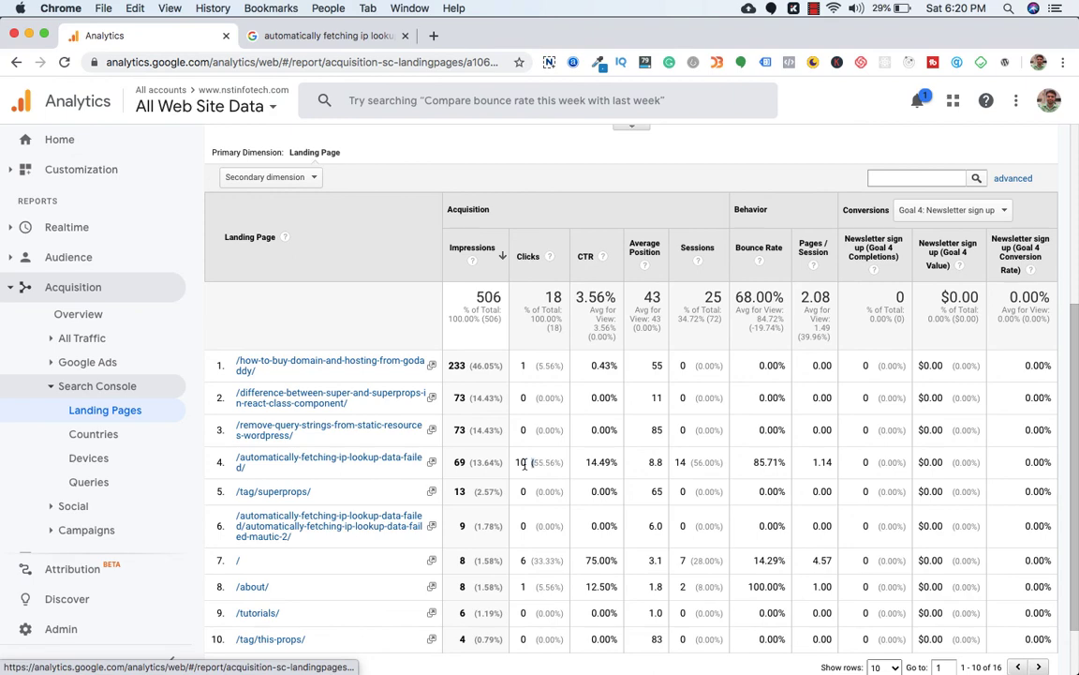
scroll(651, 561, up, 3)
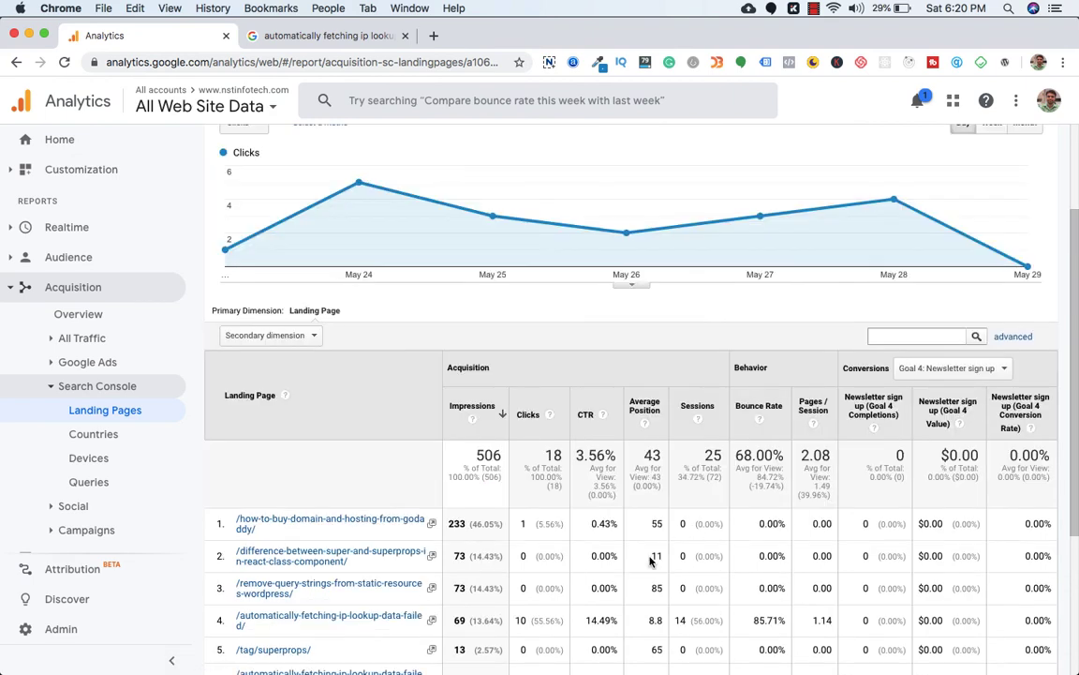
scroll(652, 561, down, 2)
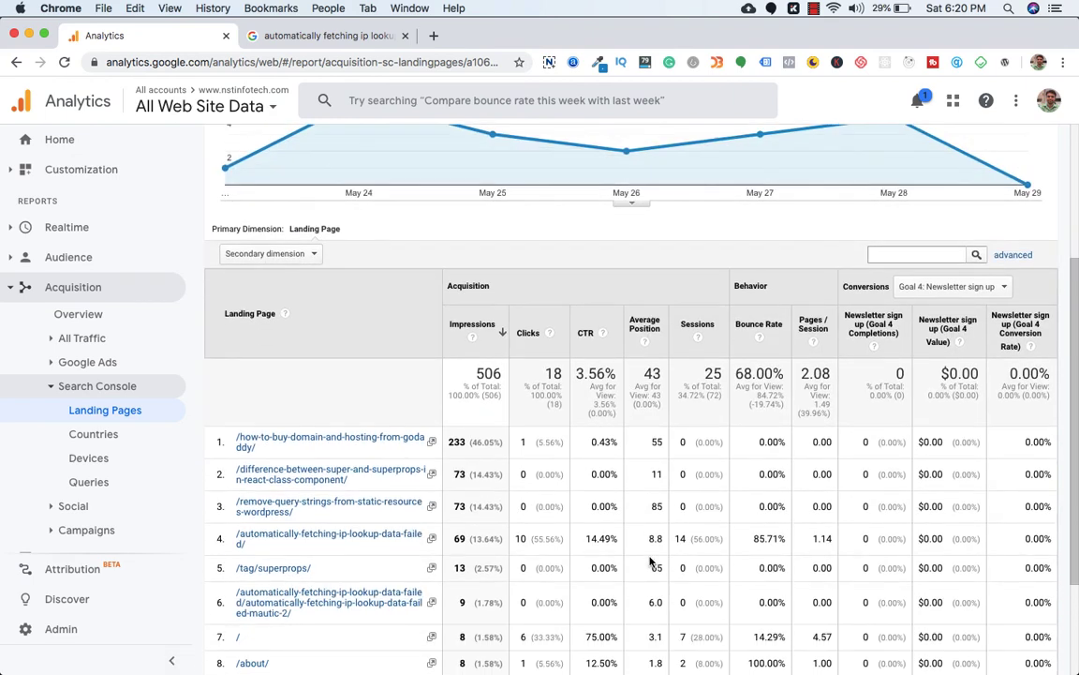
scroll(652, 560, up, 1)
Step: Switch back to the Chrome profile for bestcomputerchairs.in and check the site's Search Console Performance report before returning to Analytics
click(328, 8)
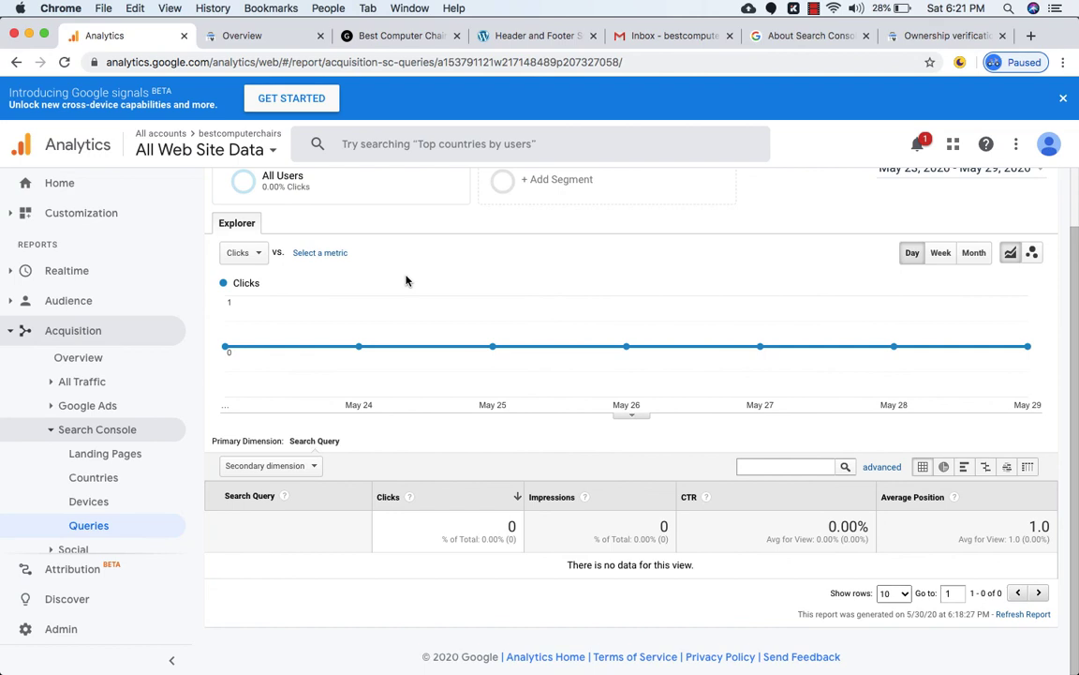
click(830, 32)
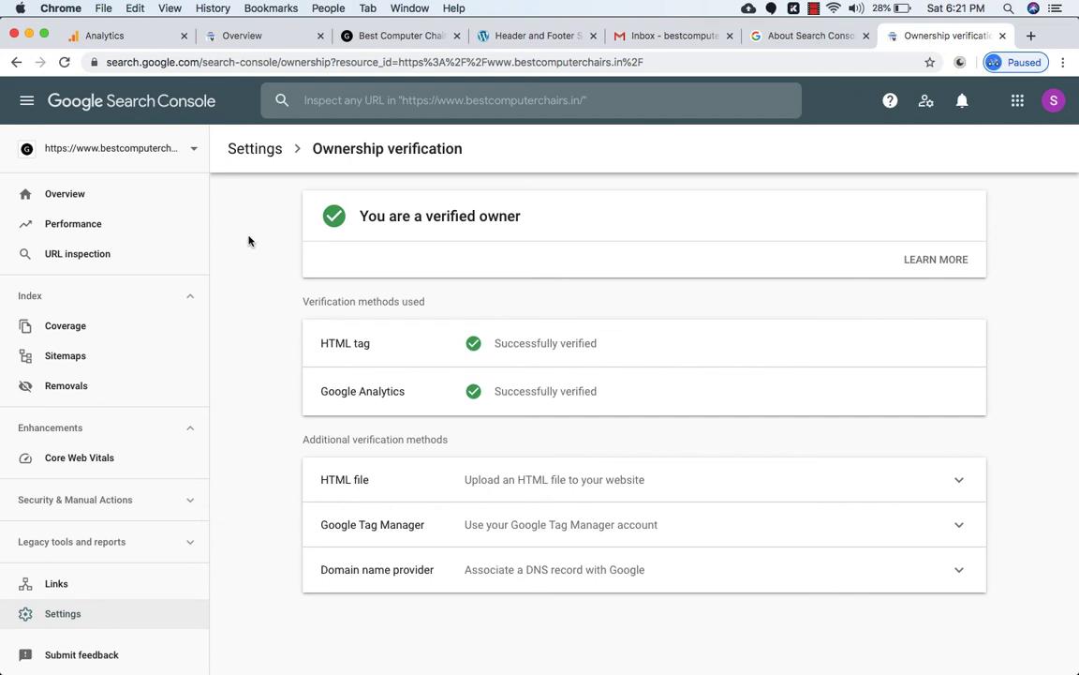
click(66, 224)
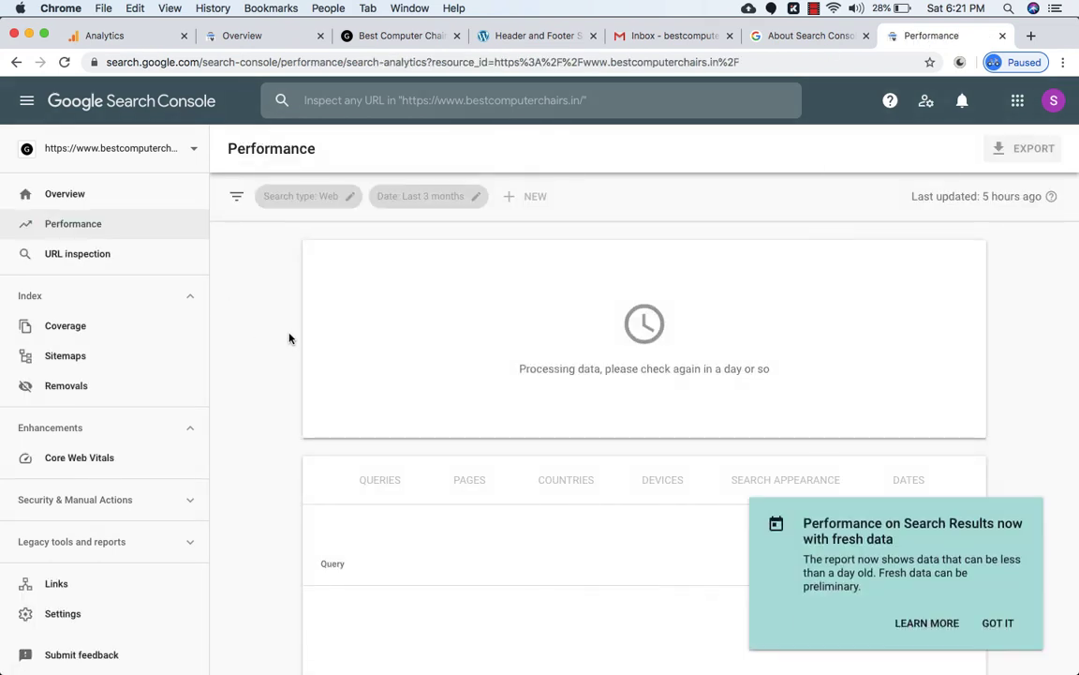
click(110, 38)
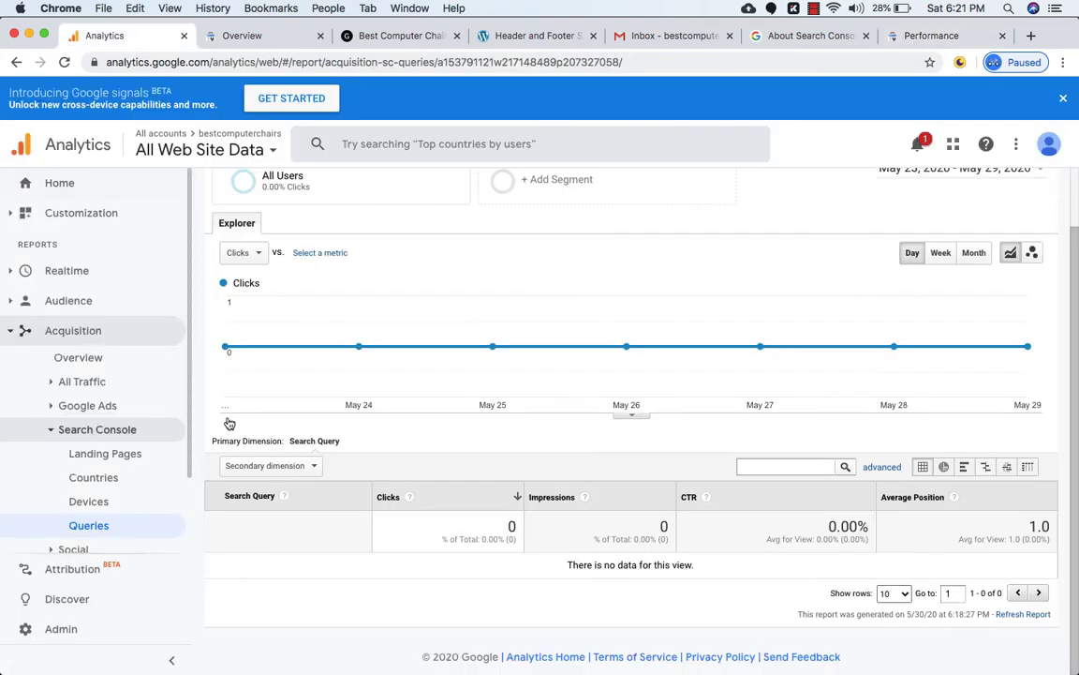